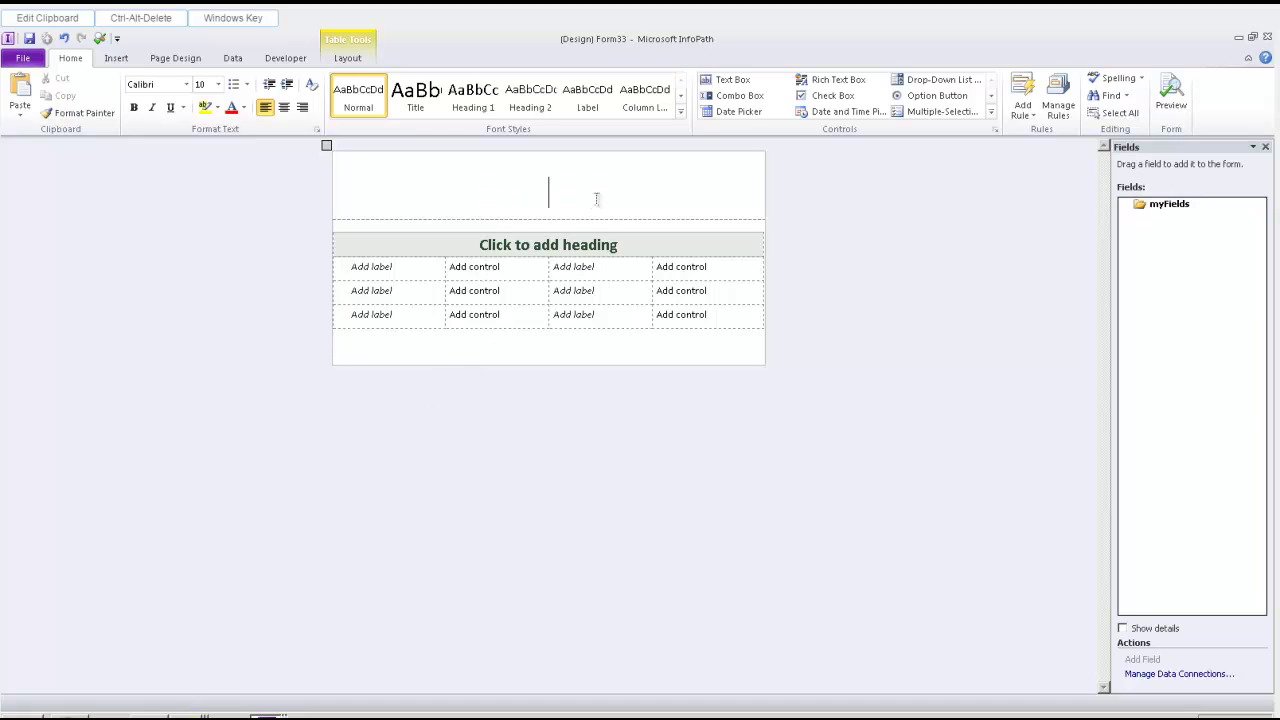
- Enter "Calculated Fields" as the form's title
text(Calcu)
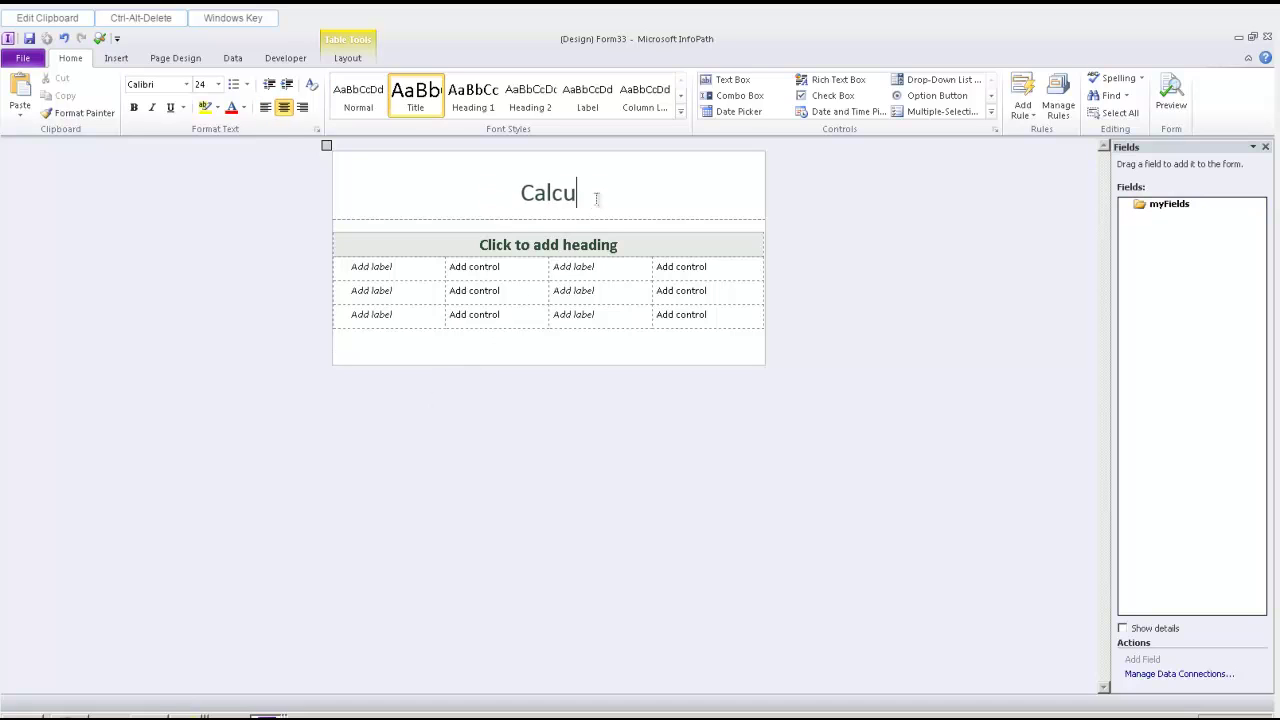
text(lated )
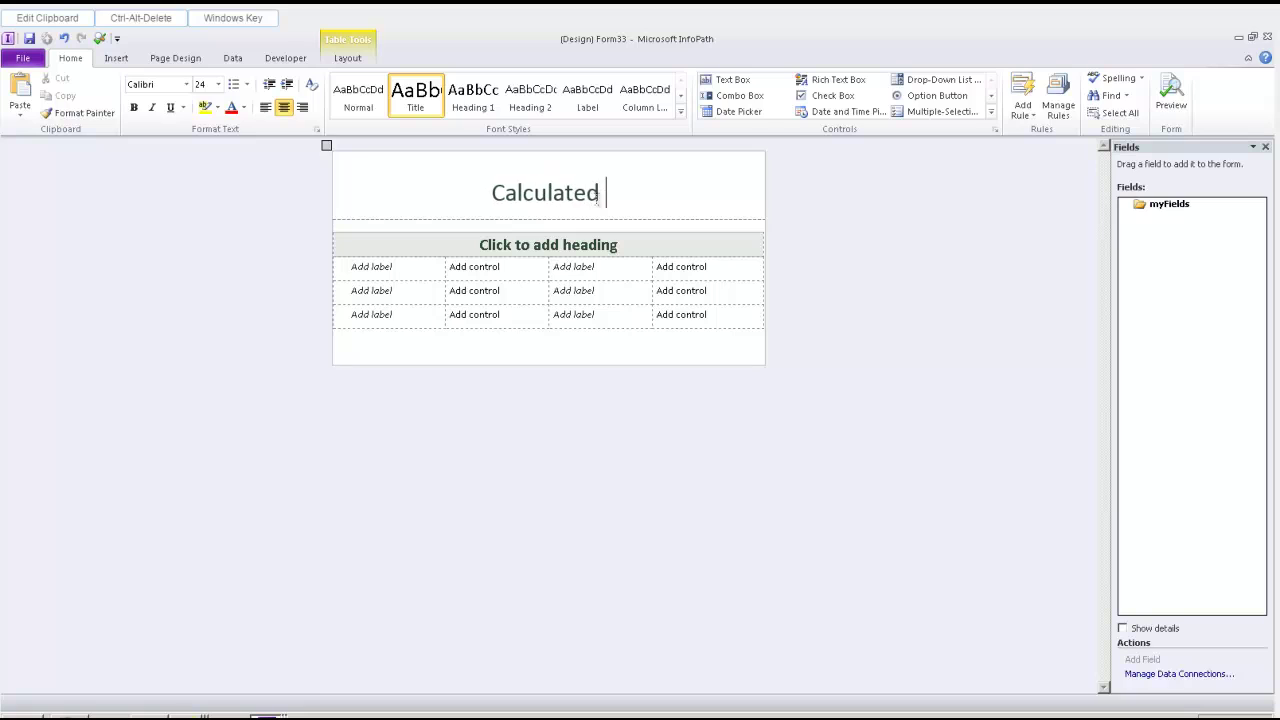
text(Field)
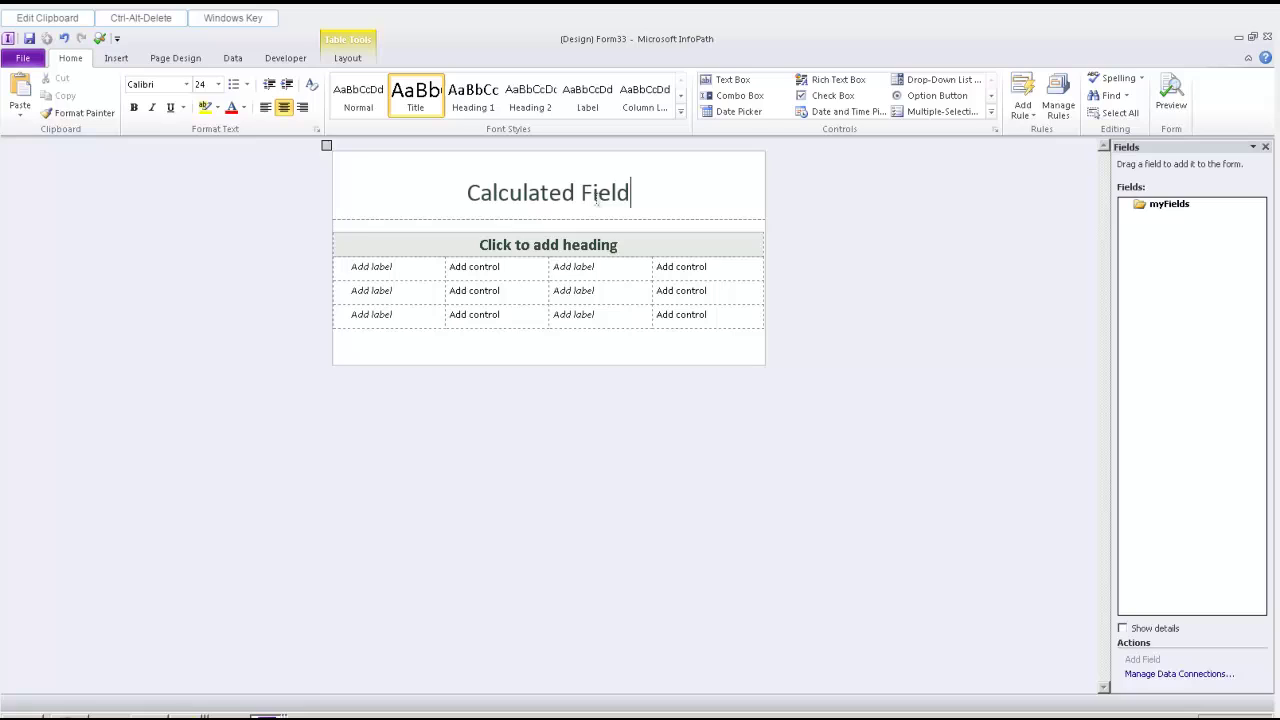
text(s)
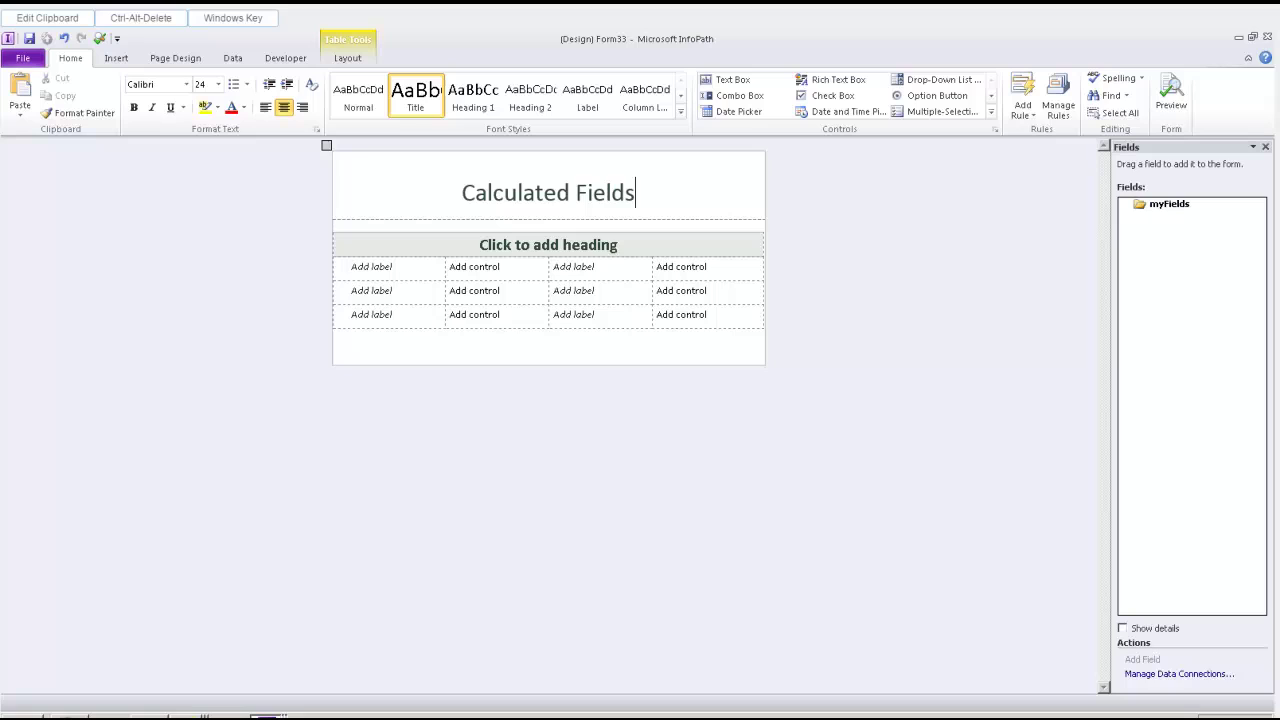
- Add a field named HourlyRate with the Decimal (double) data type to the myFields group
click(1163, 207)
right_click(1164, 209)
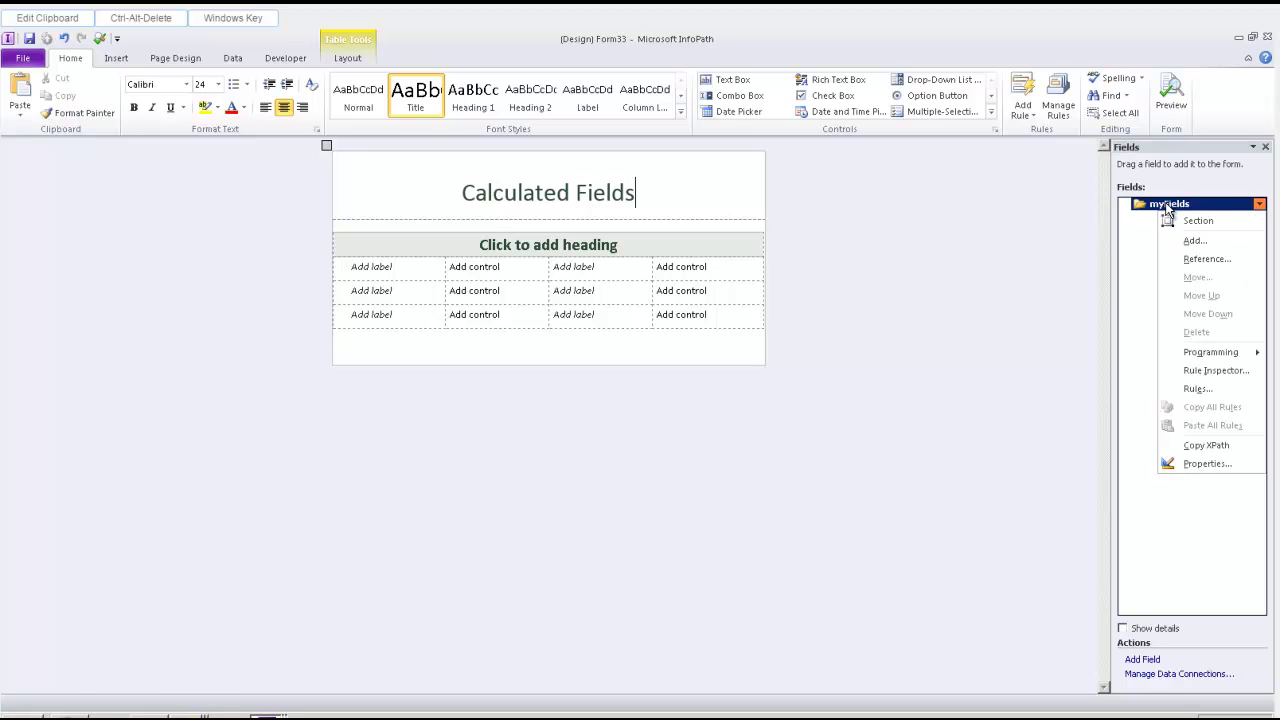
click(1198, 243)
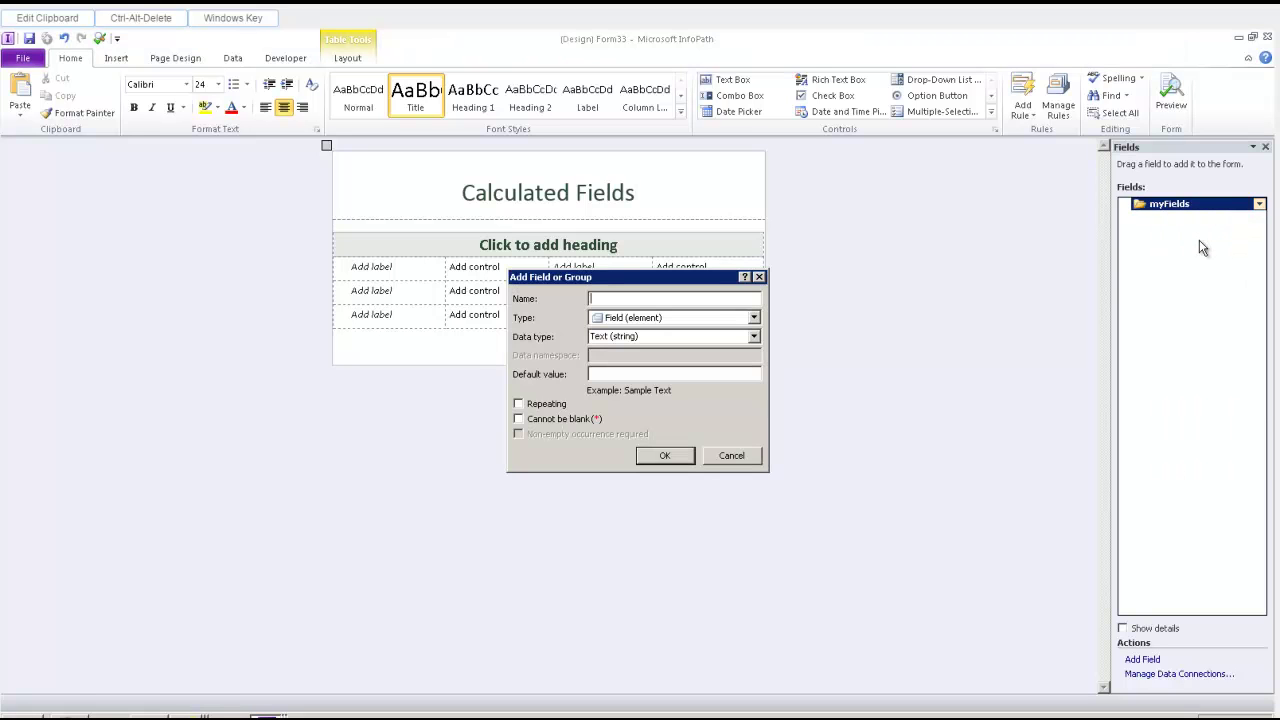
text(HourlyRate)
click(755, 338)
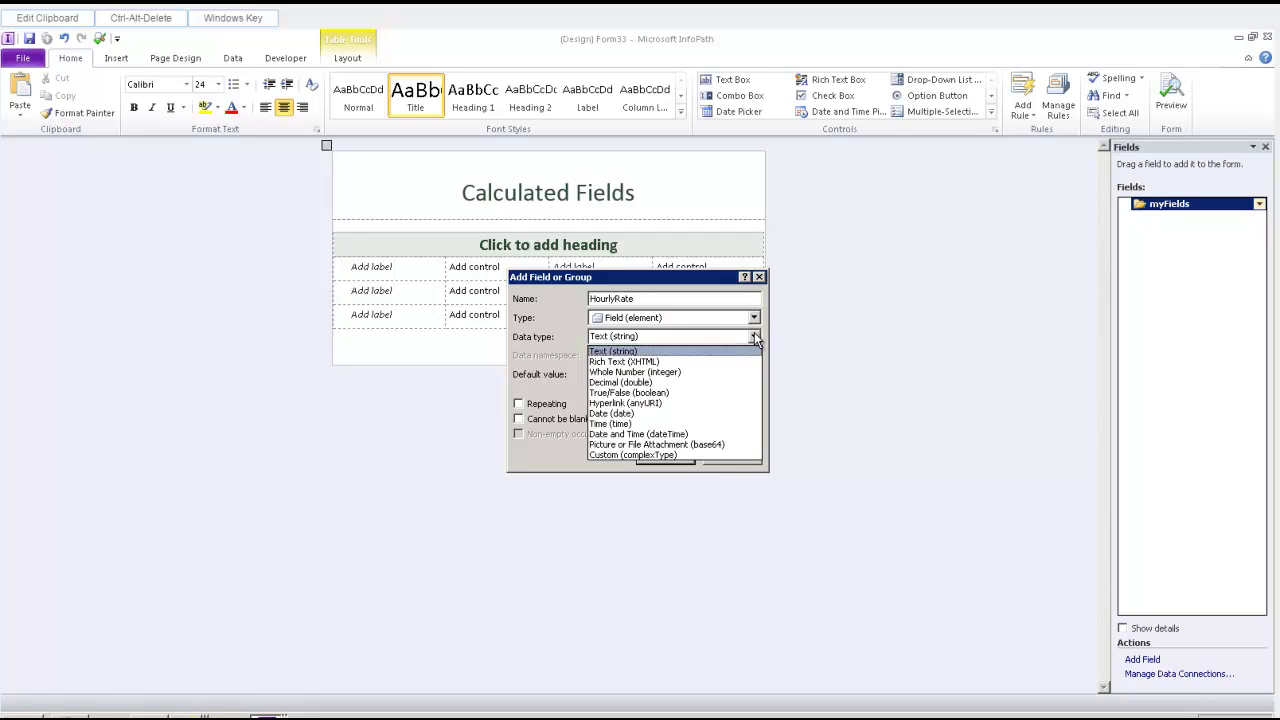
click(669, 382)
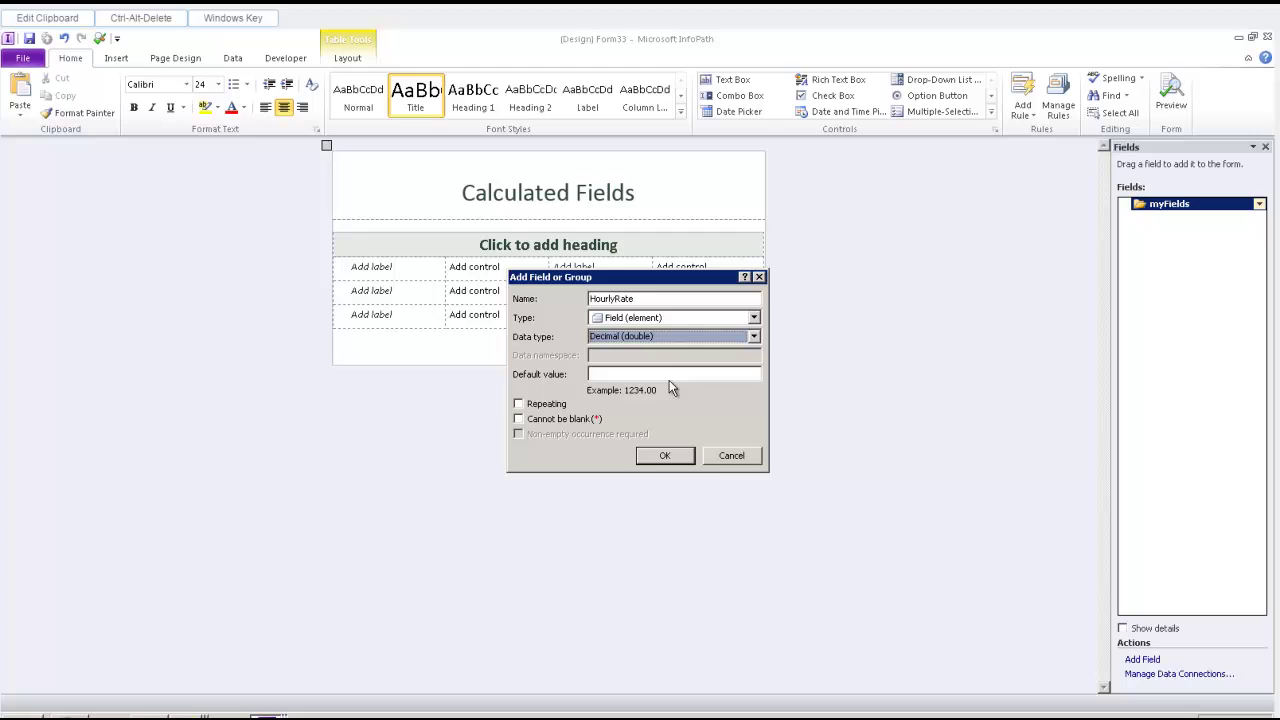
click(648, 457)
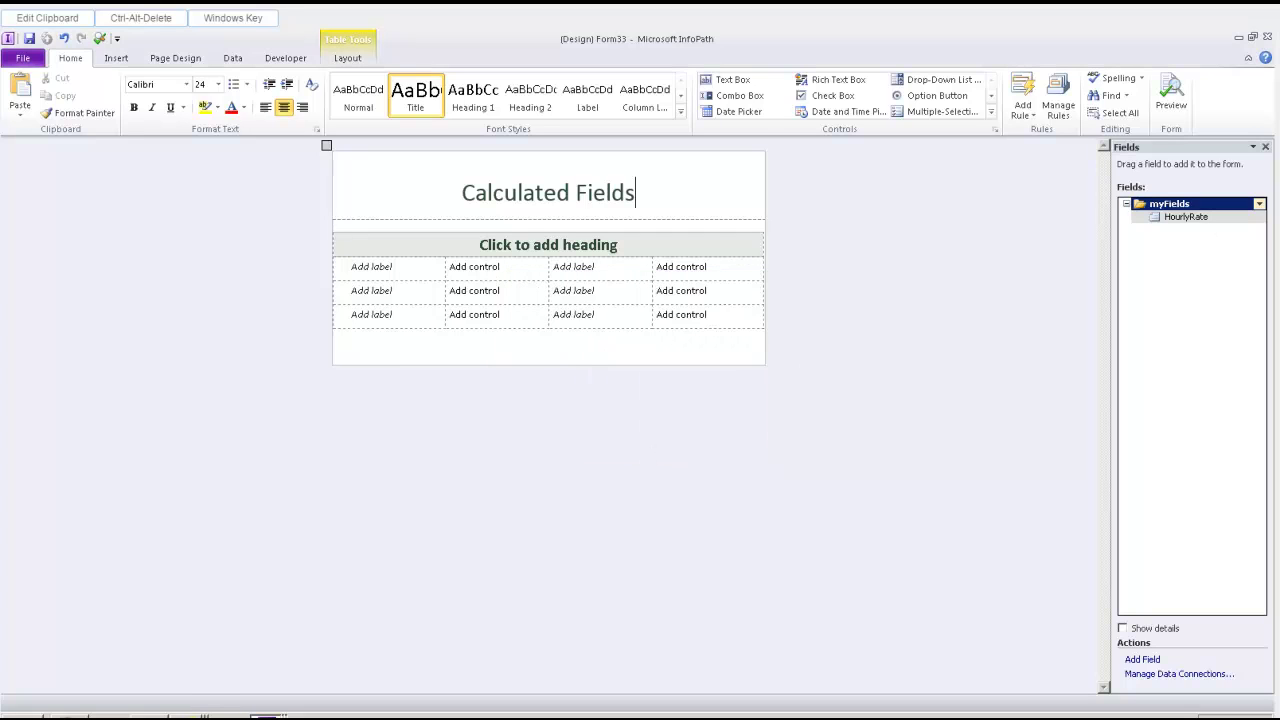
- Add a field named Hours with the Whole Number (integer) data type to the myFields group
right_click(1181, 206)
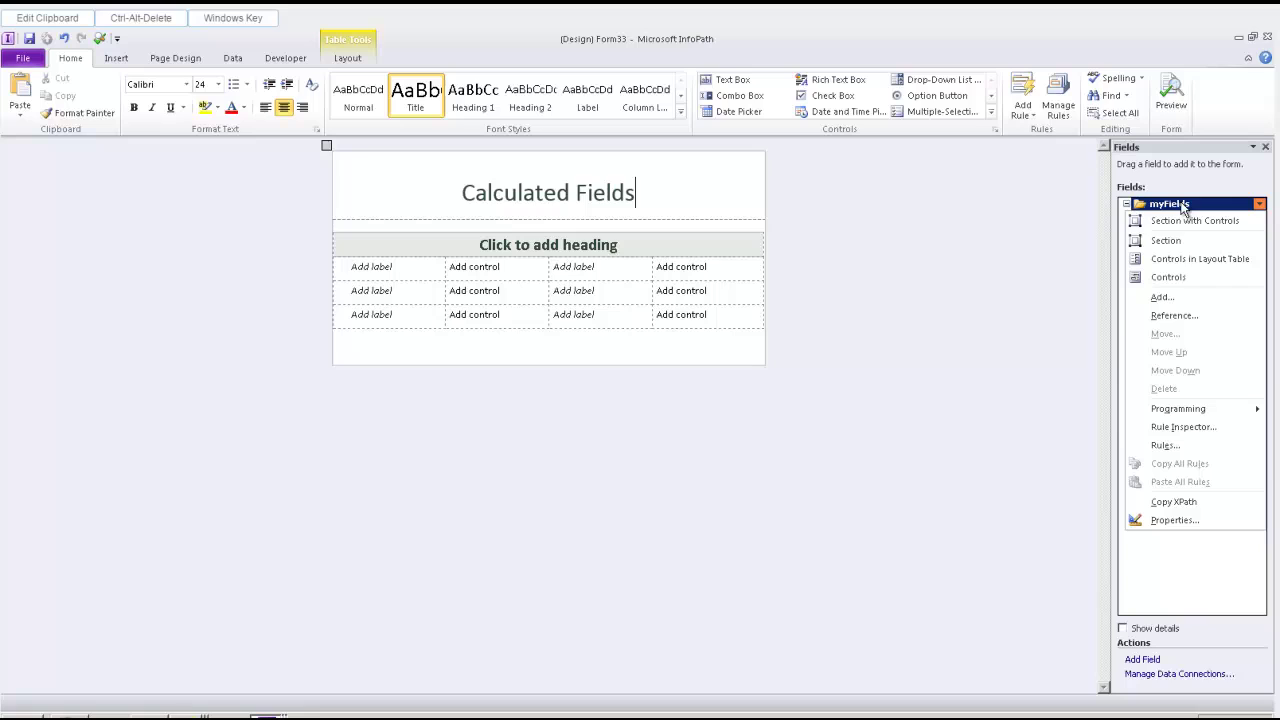
click(1172, 298)
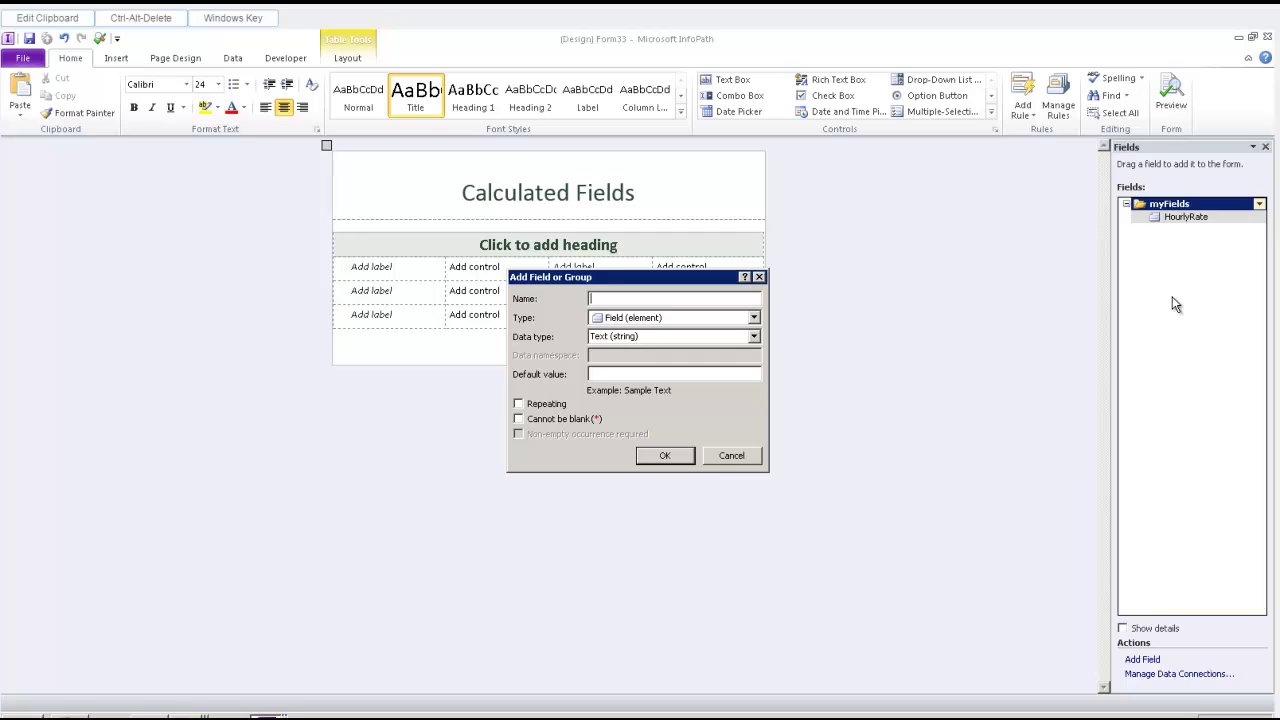
text(Hours)
click(756, 338)
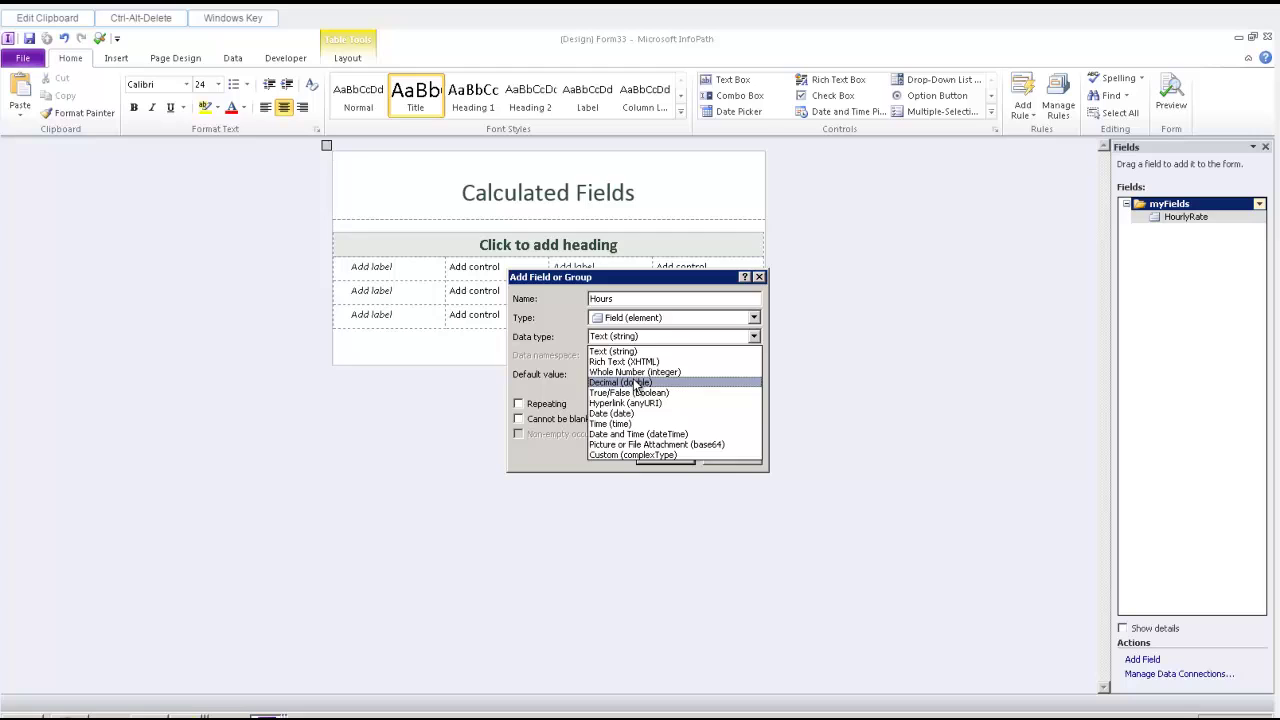
click(634, 371)
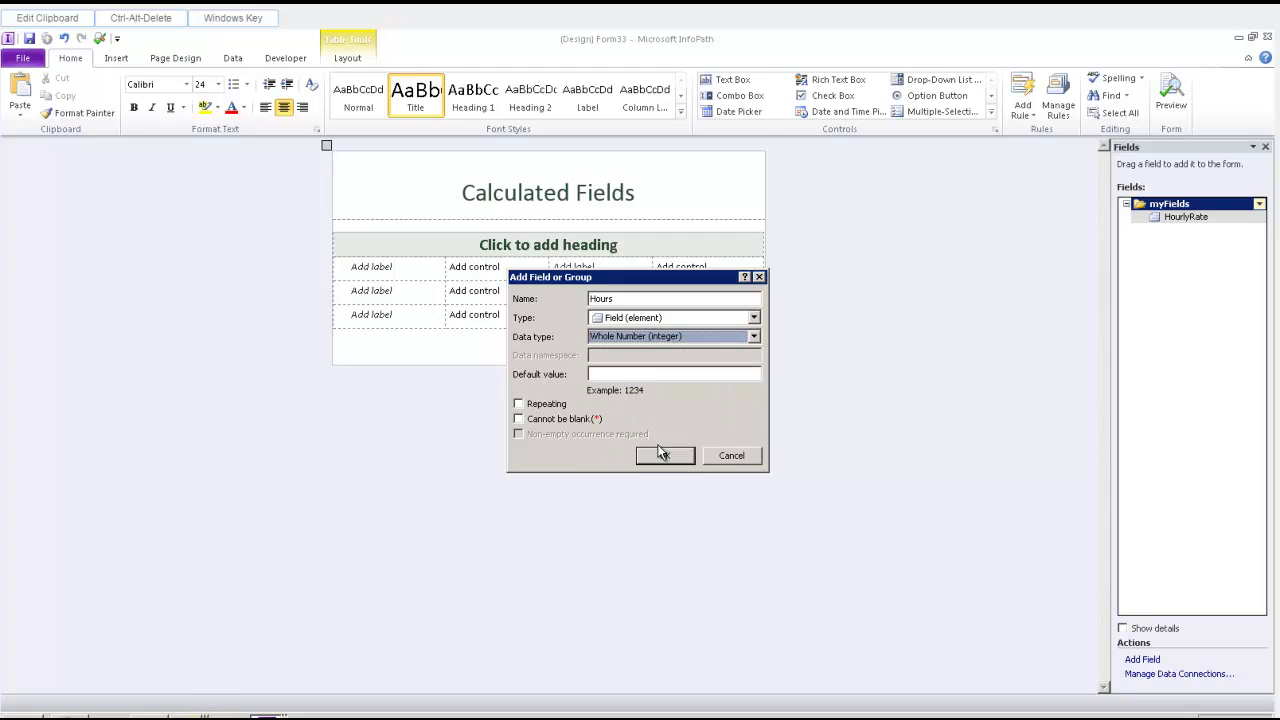
click(659, 457)
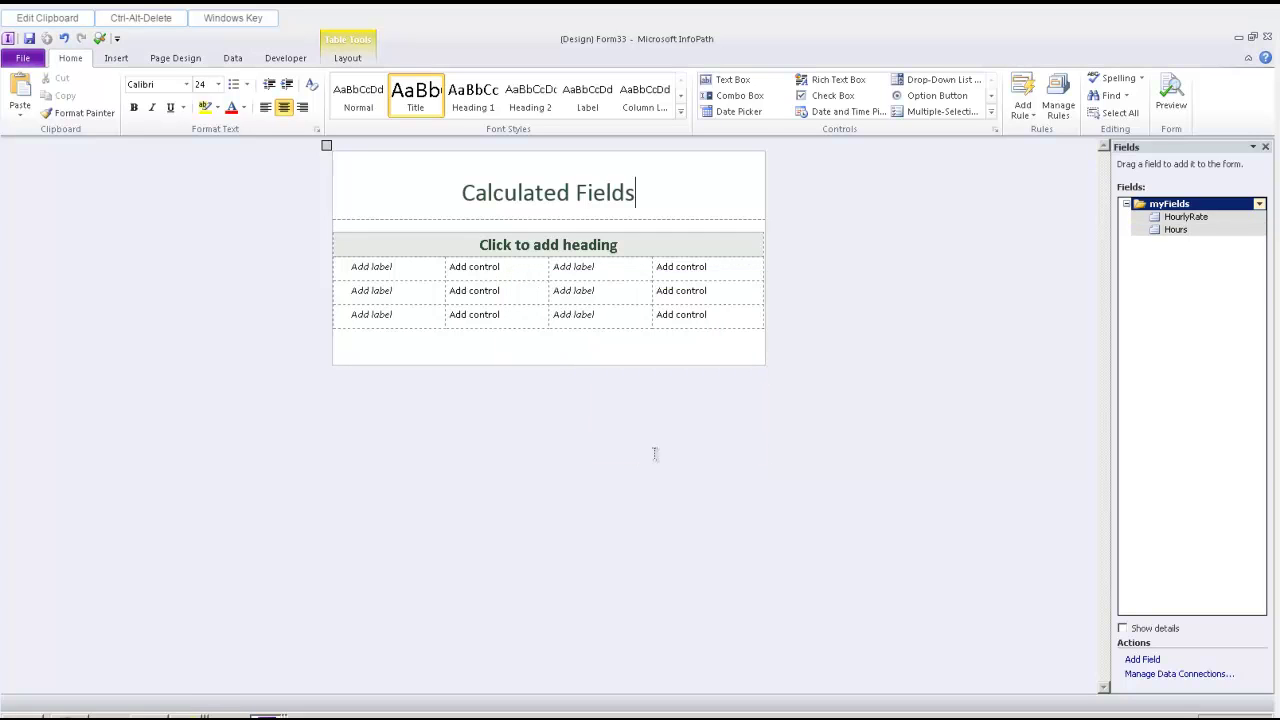
- Add a field named TotalPay with the Text (string) data type to the myFields group
right_click(1140, 205)
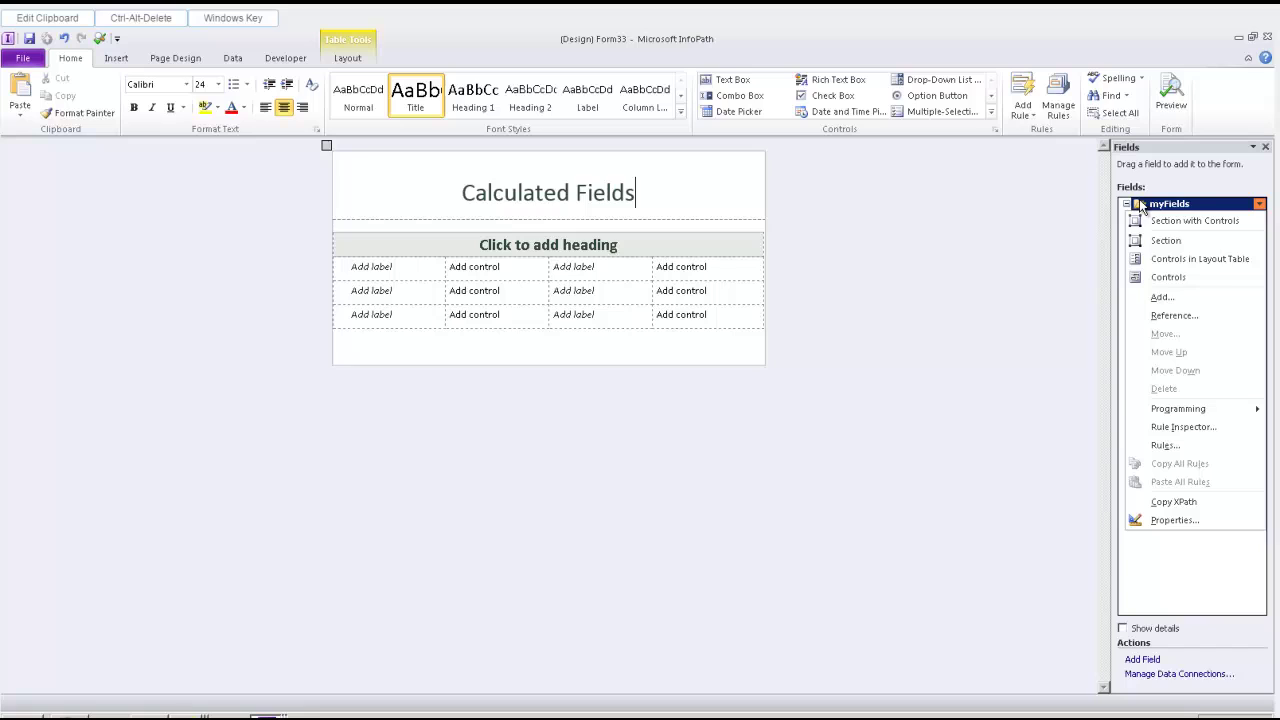
click(1162, 298)
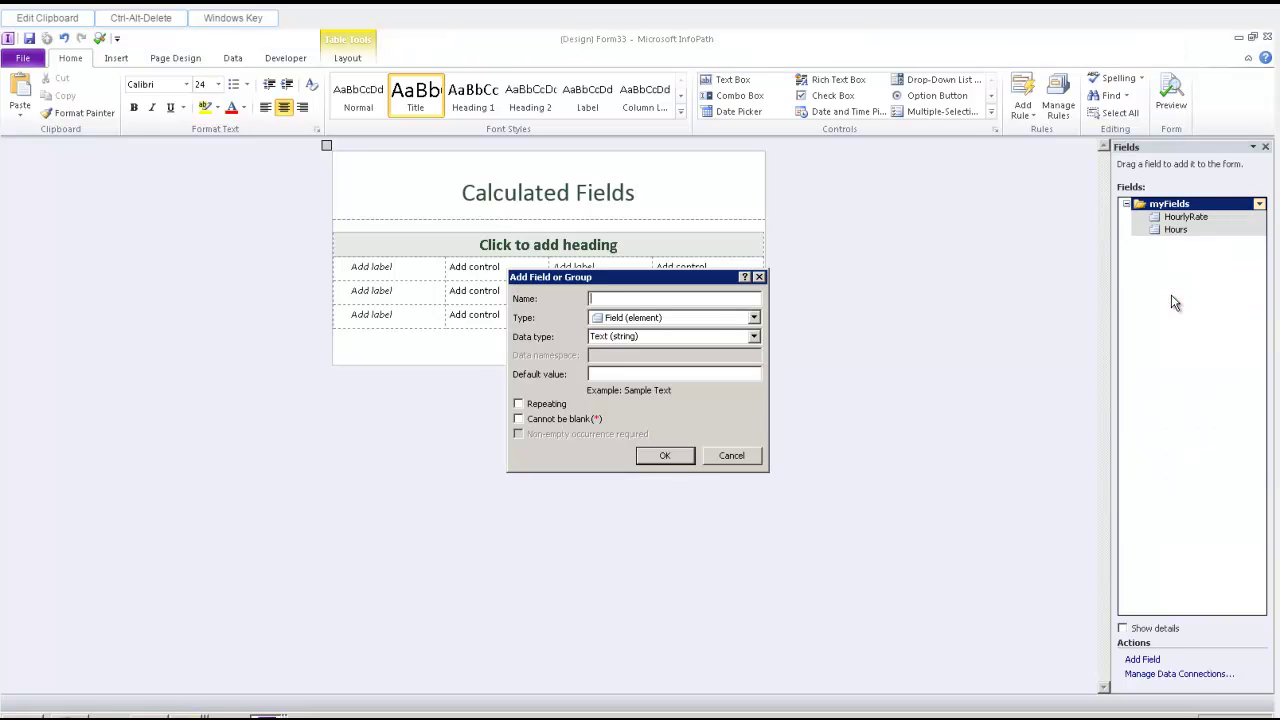
text(TotalPay)
click(752, 338)
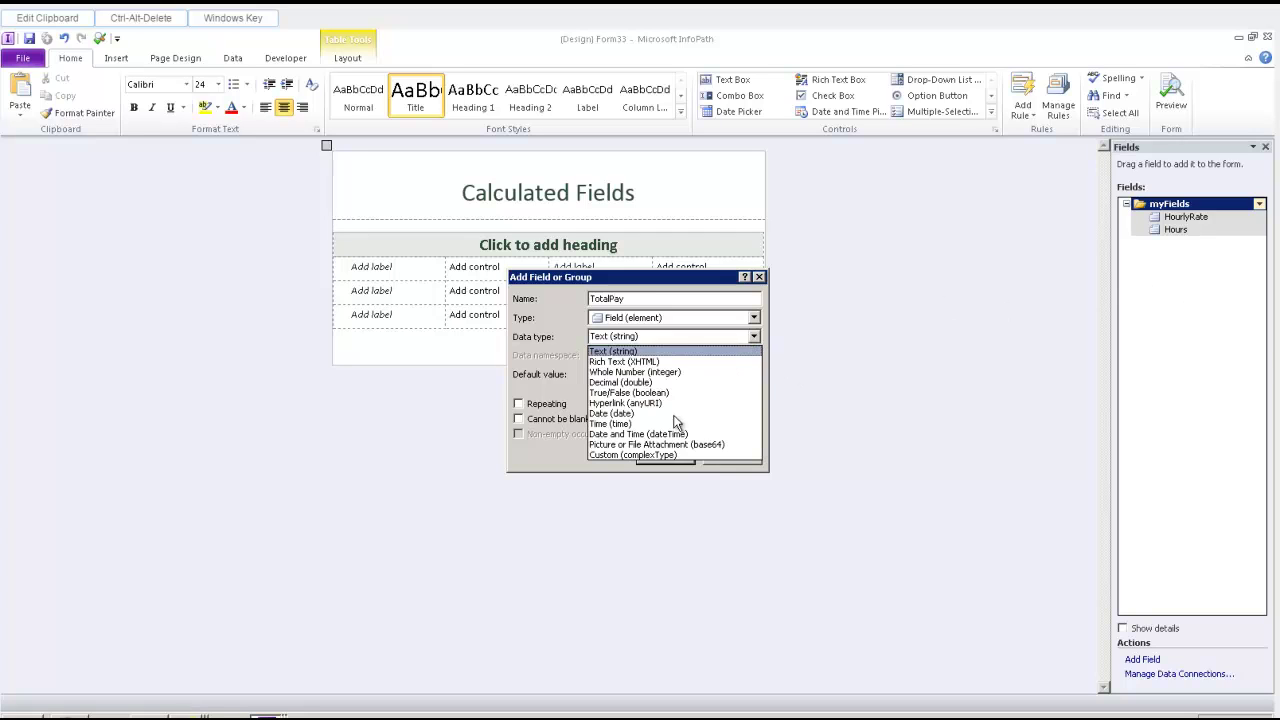
click(641, 460)
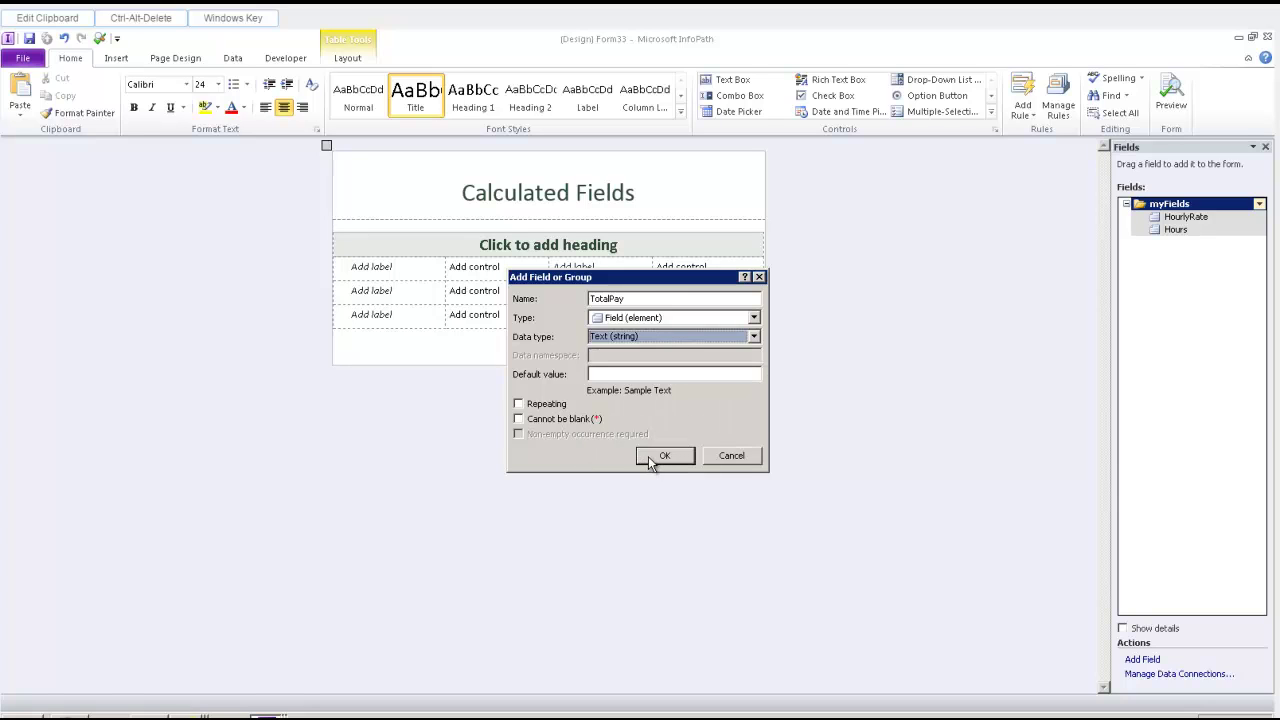
click(648, 456)
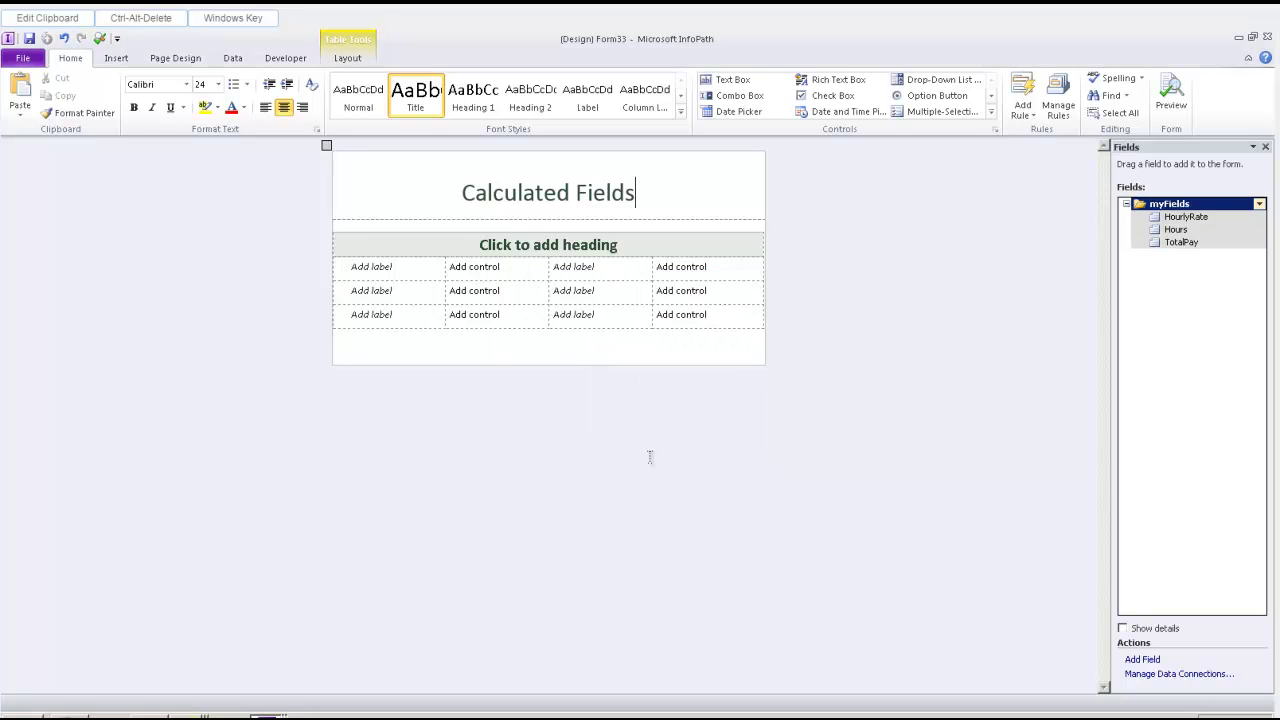
- Place the HourlyRate, Hours and TotalPay fields in the first, second and third label cells of the table's first column
click(1175, 220)
drag(1175, 222, 372, 277)
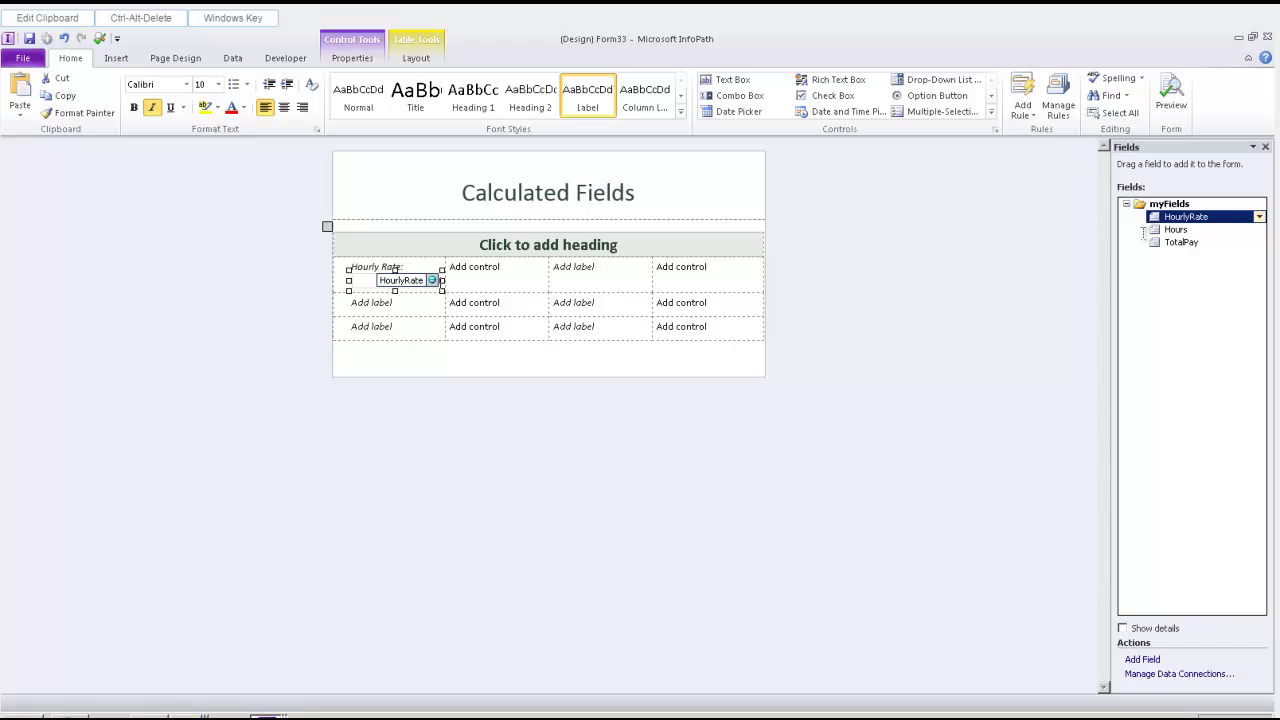
click(1176, 232)
drag(1176, 235, 365, 306)
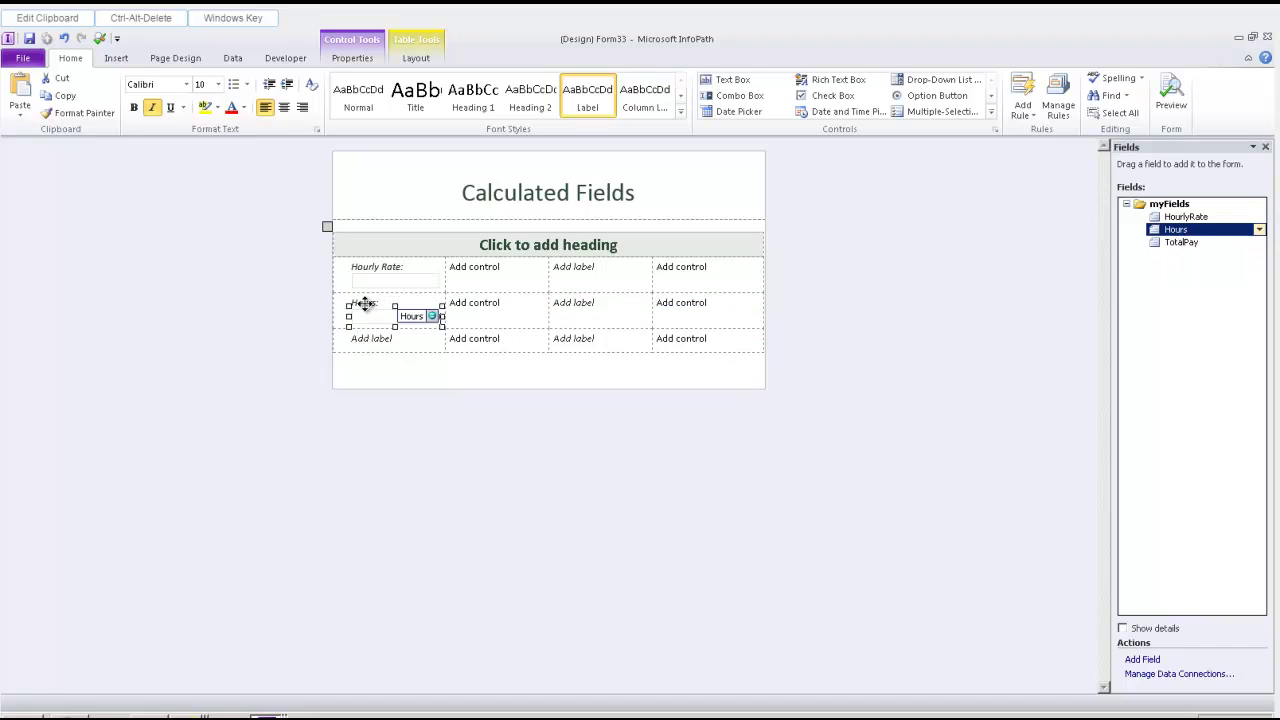
drag(1178, 247, 388, 349)
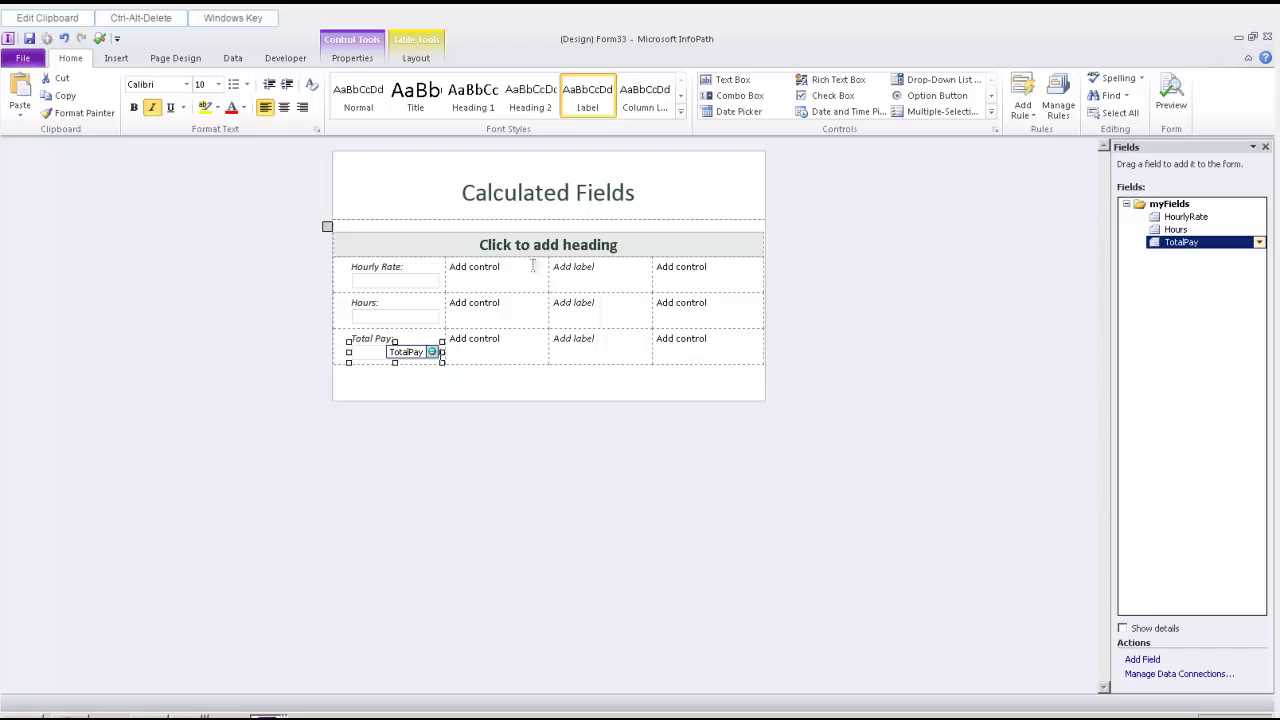
- Delete the table's three unused columns beside the Hourly Rate, Hours and Total Pay cells
drag(533, 271, 680, 369)
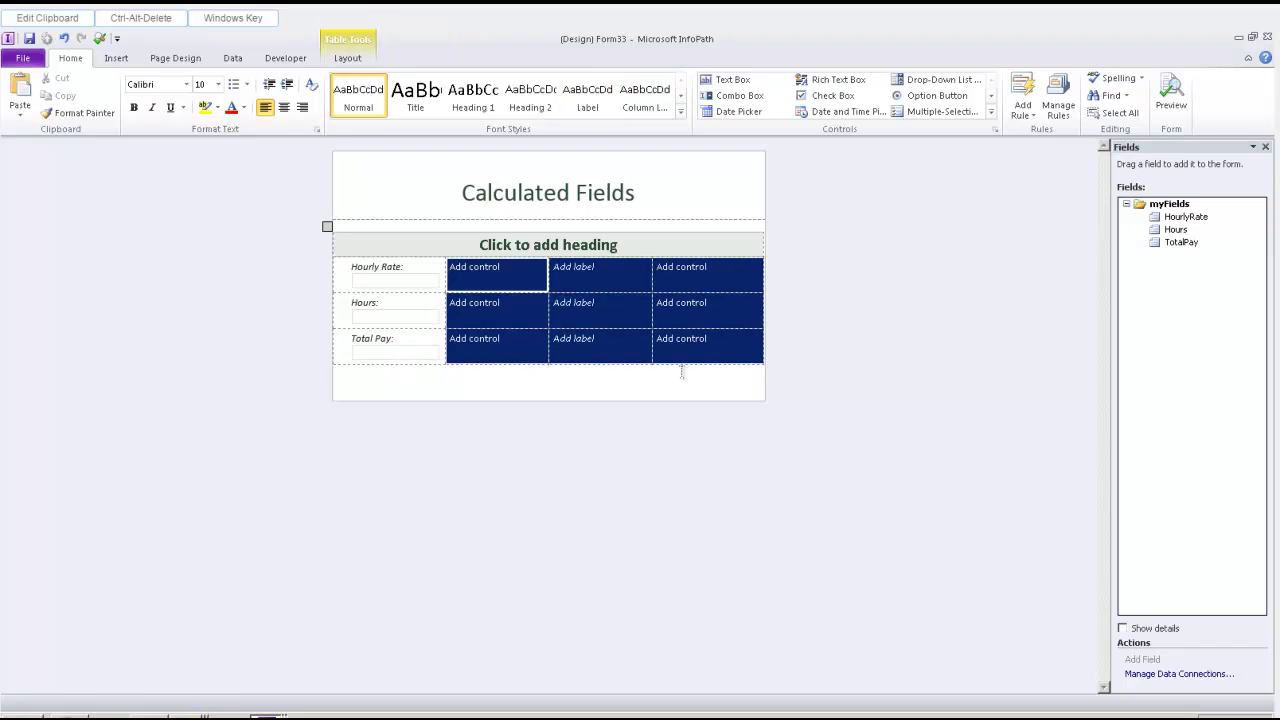
right_click(667, 354)
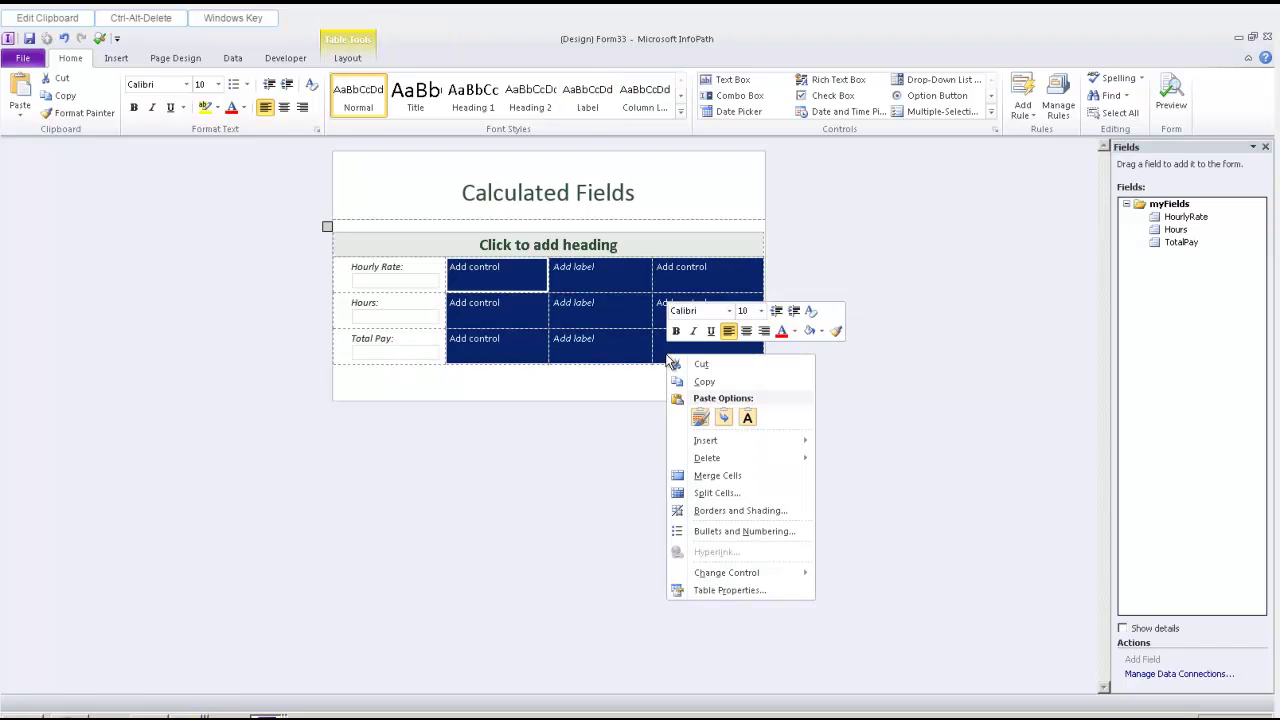
mouse_move(737, 458)
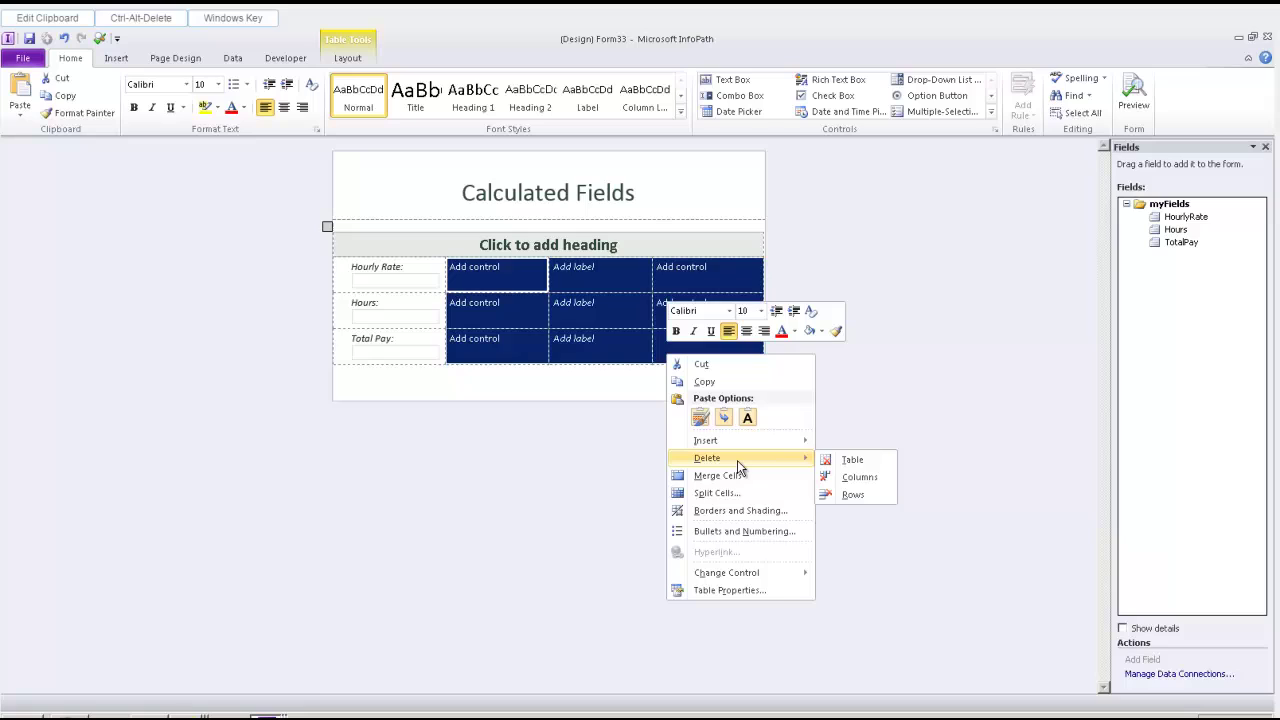
click(855, 476)
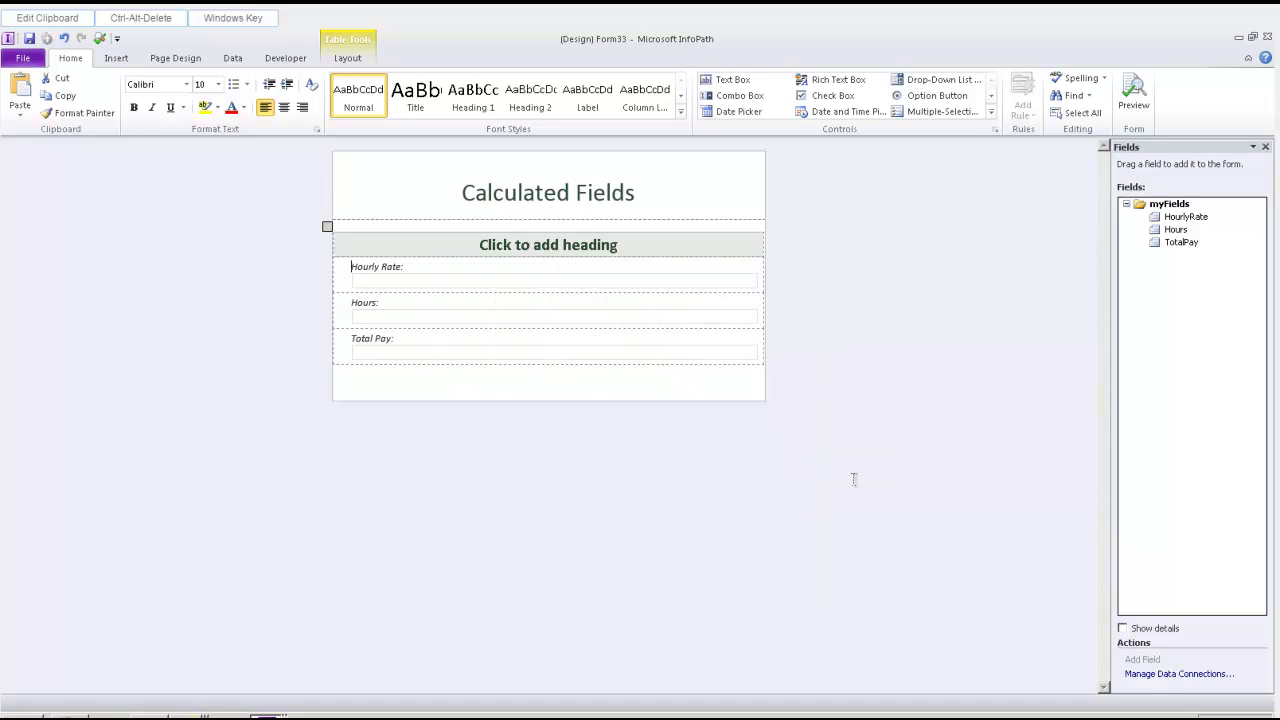
- Change the Total Pay text box to a Calculated Value control
click(379, 349)
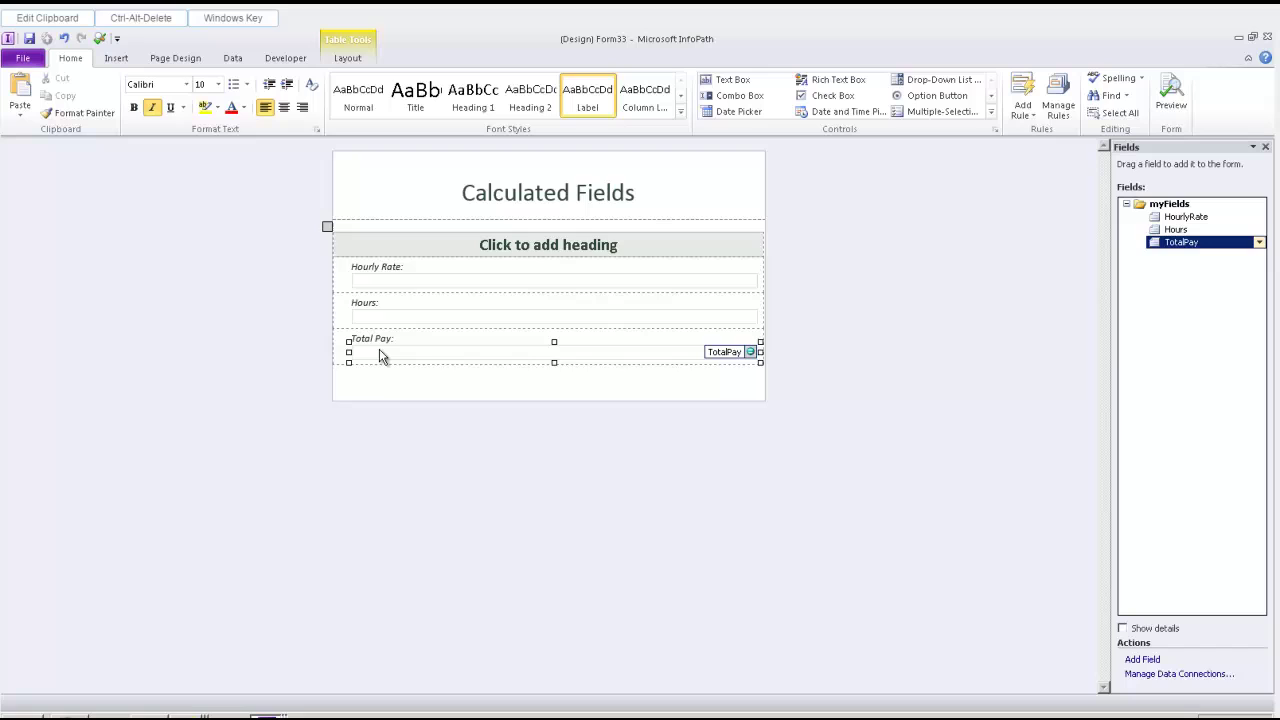
right_click(379, 349)
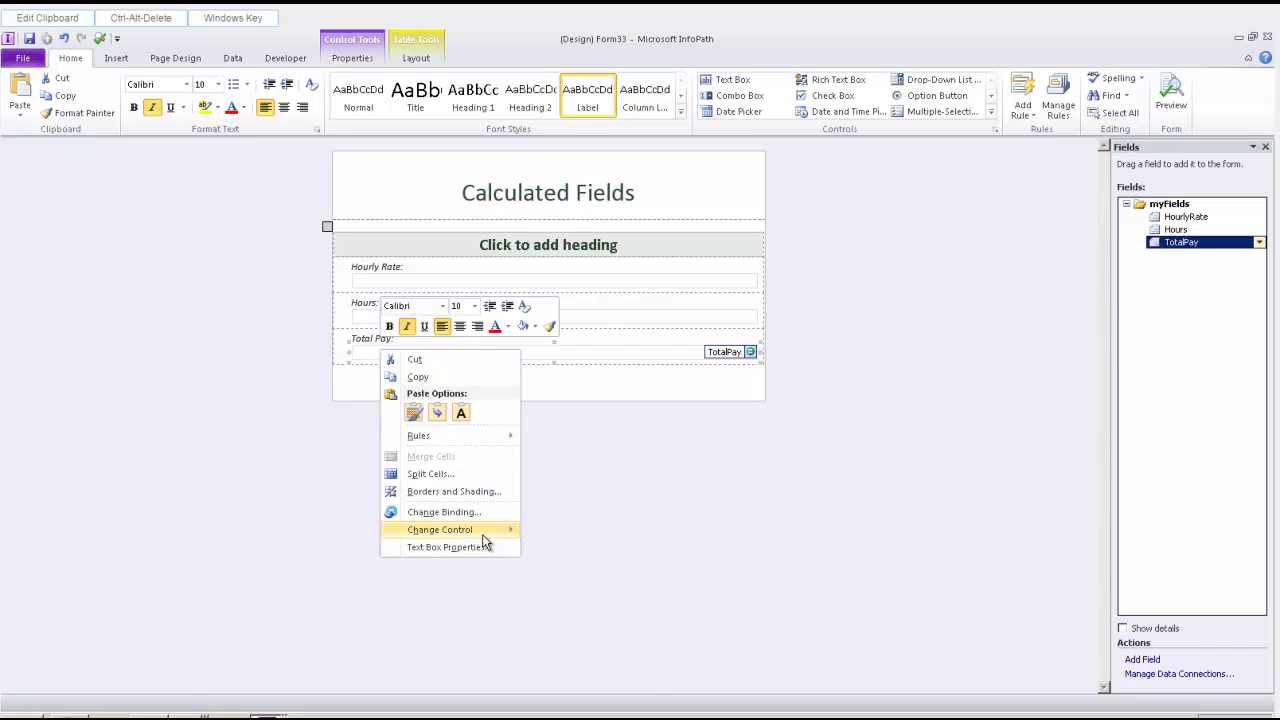
mouse_move(483, 536)
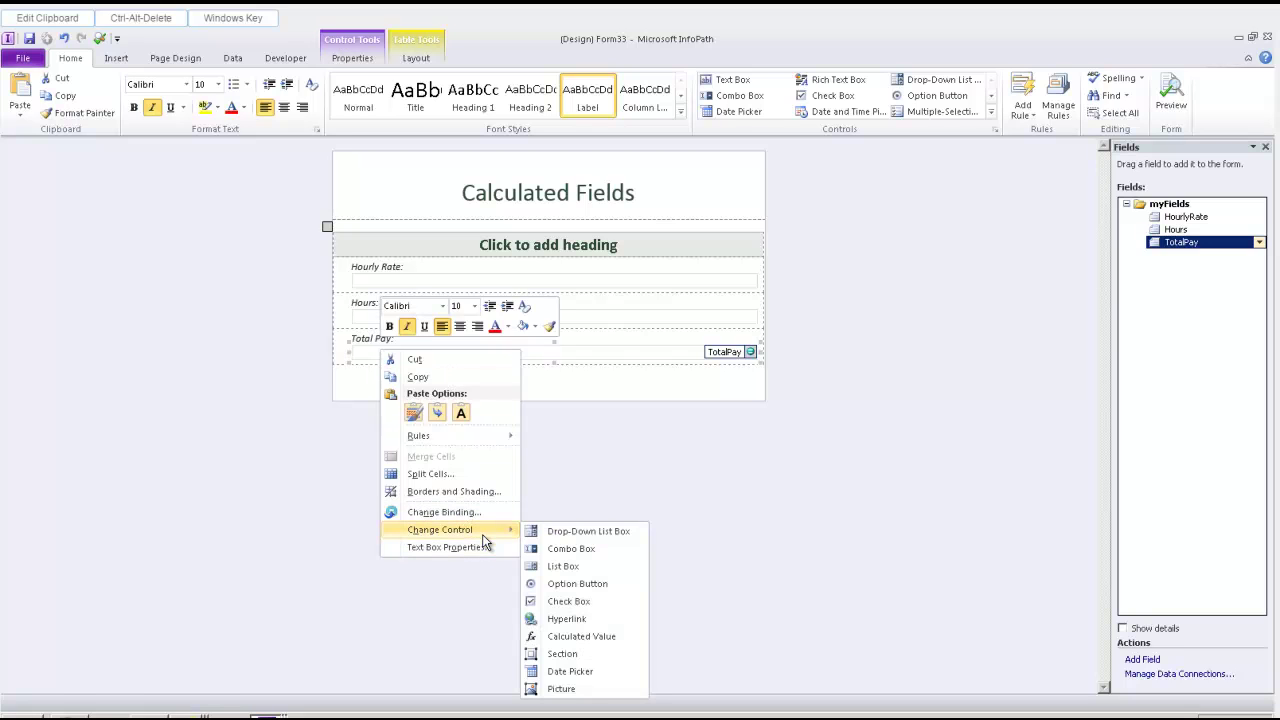
click(618, 637)
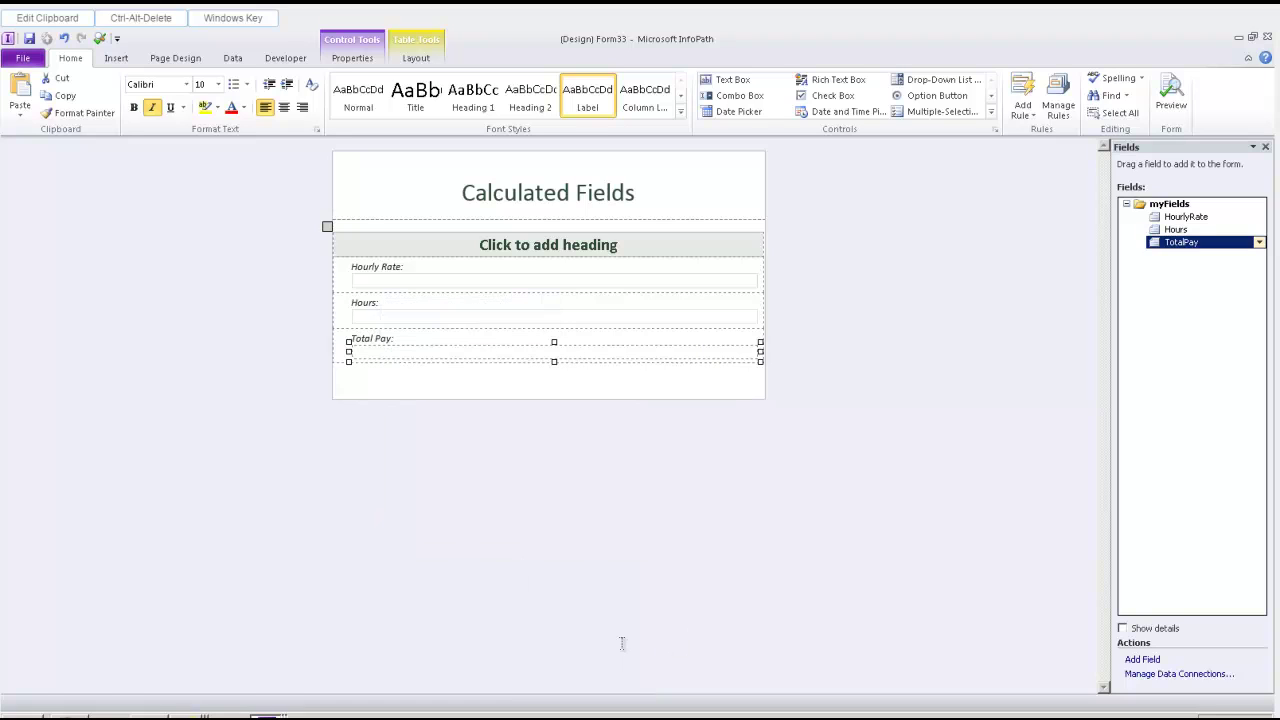
- Replace the formula of the Total Pay calculated value with HourlyRate * Hours, inserting both fields from the myFields group
right_click(410, 357)
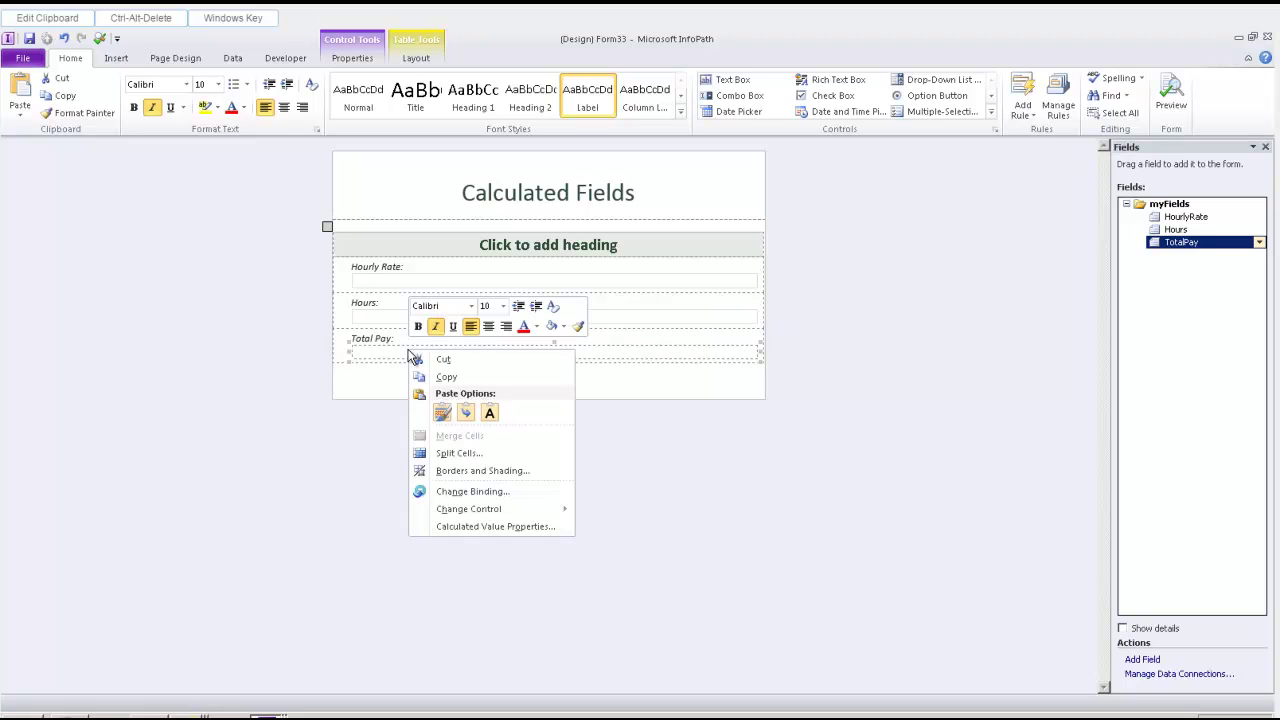
click(492, 527)
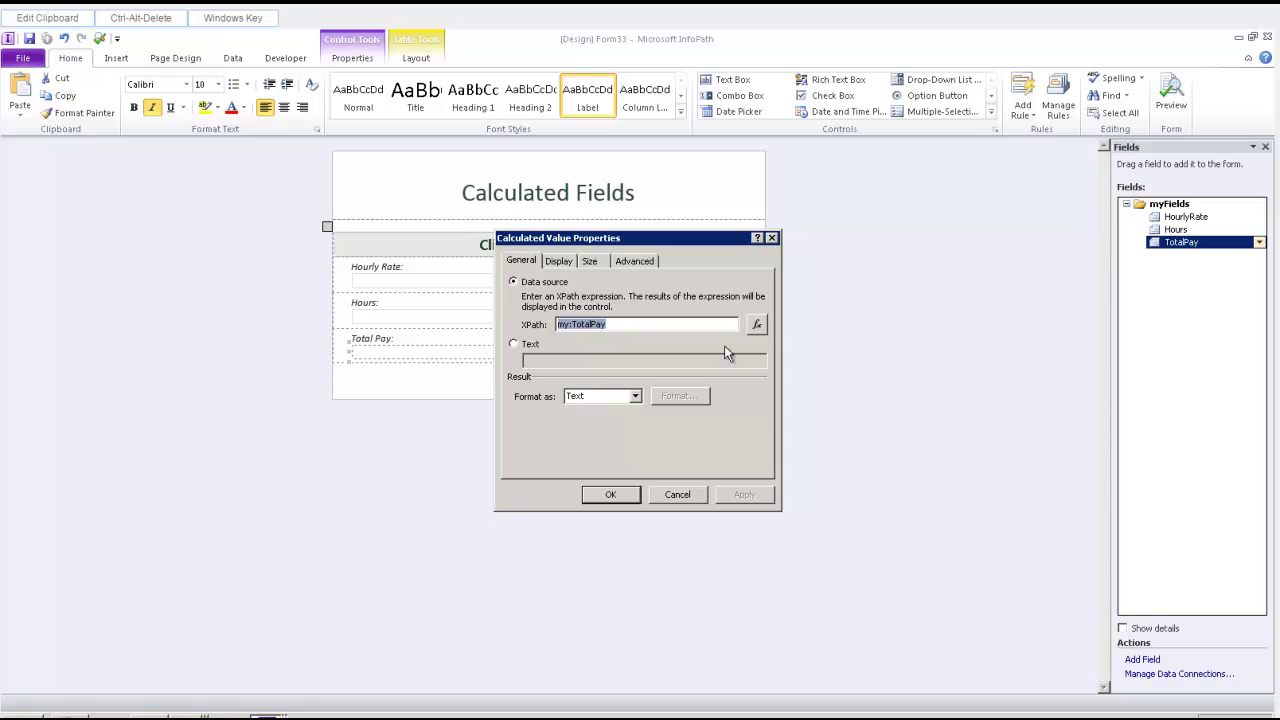
click(757, 326)
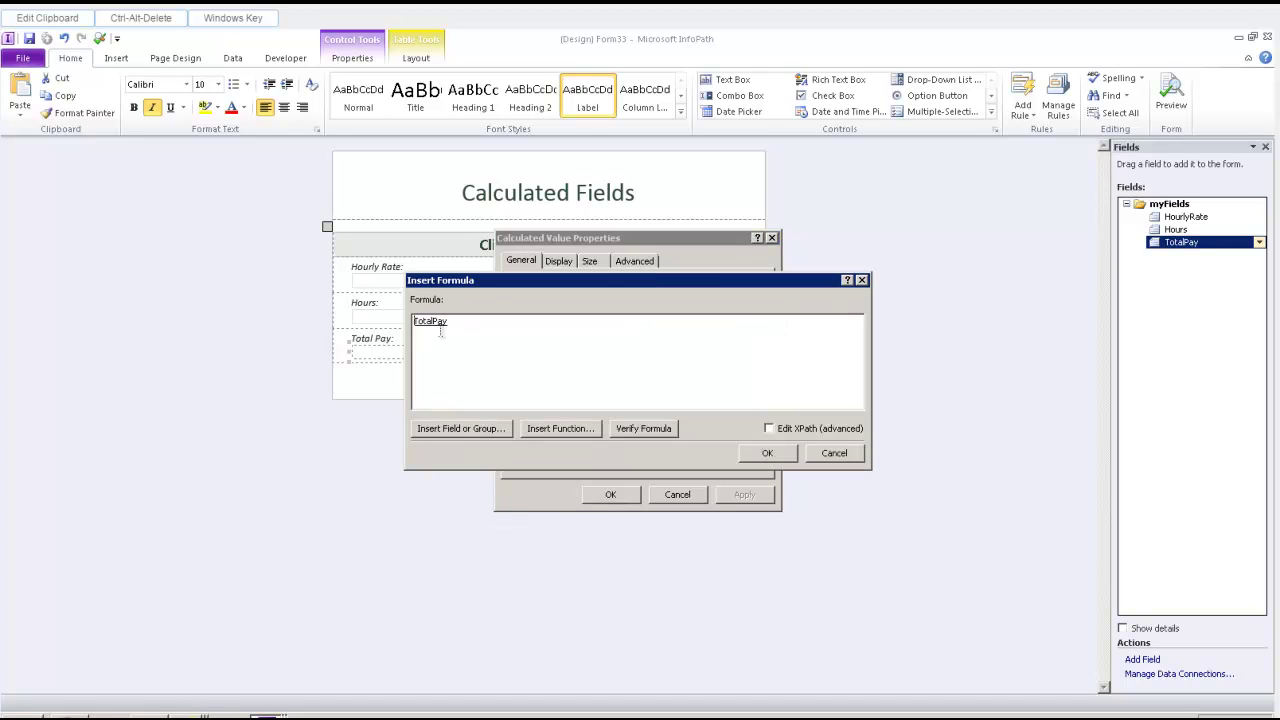
key(ctrl+a)
key(Delete)
click(458, 429)
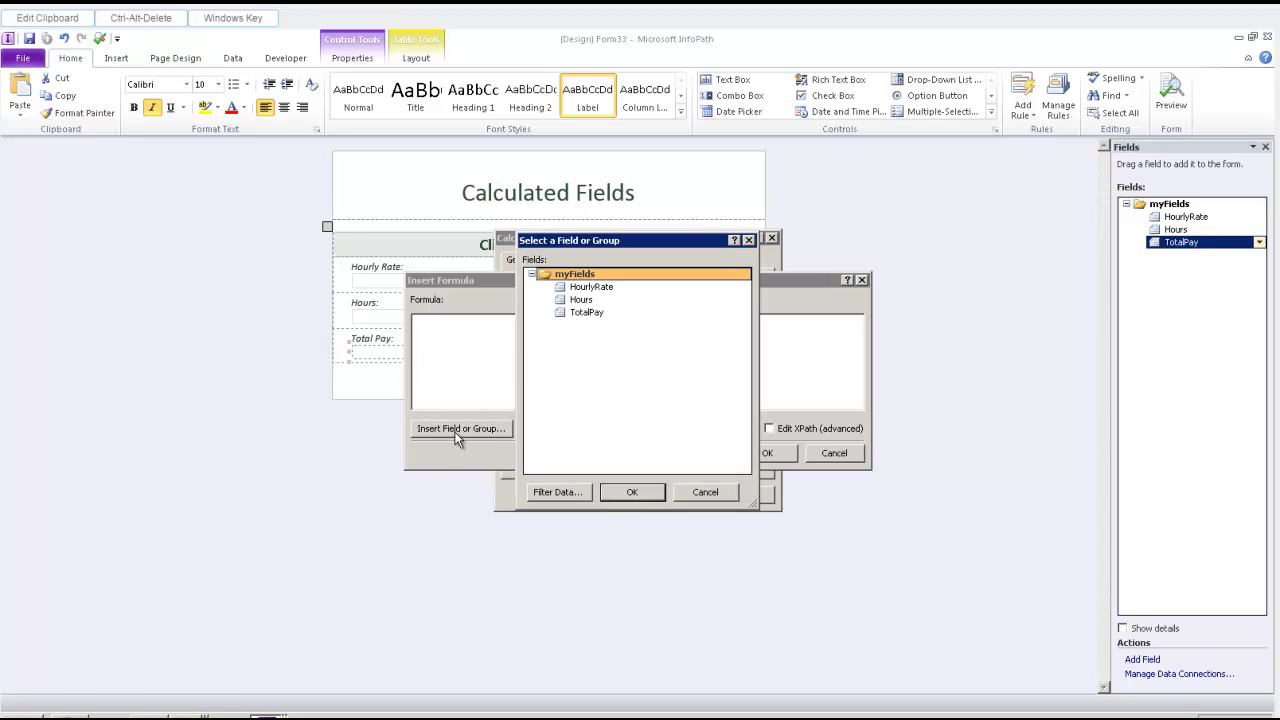
double_click(594, 290)
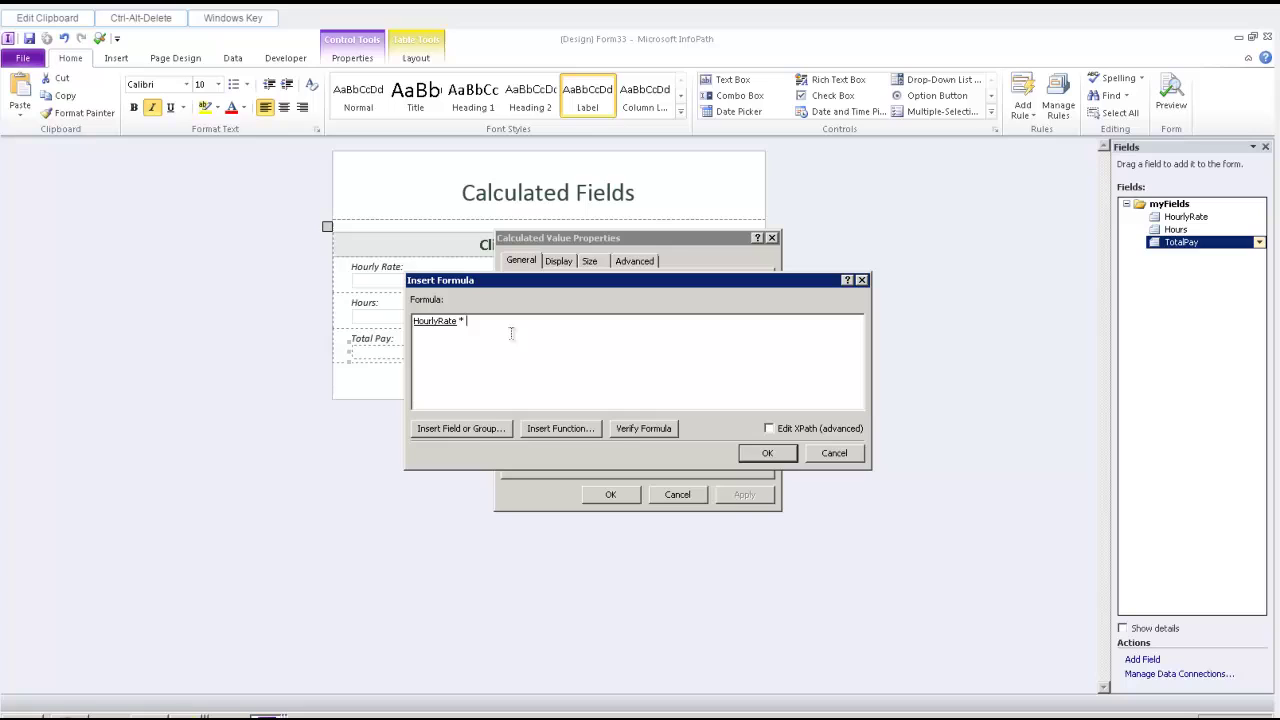
click(474, 430)
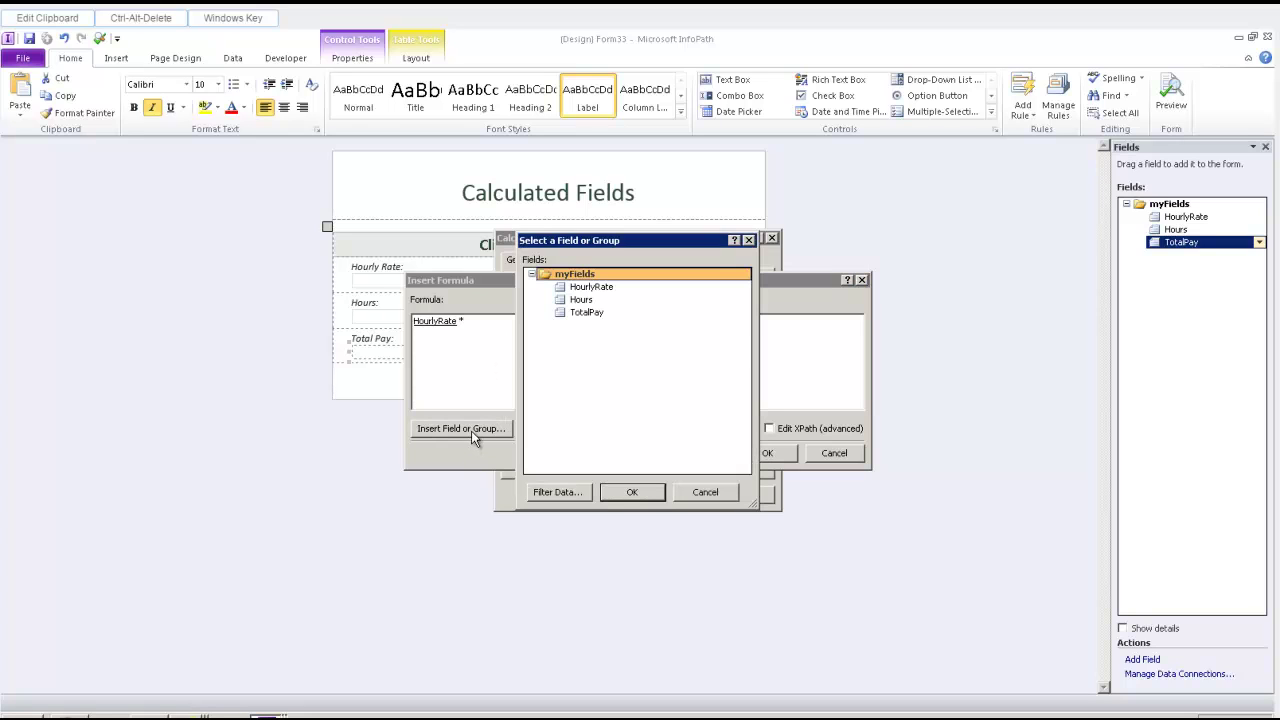
double_click(578, 300)
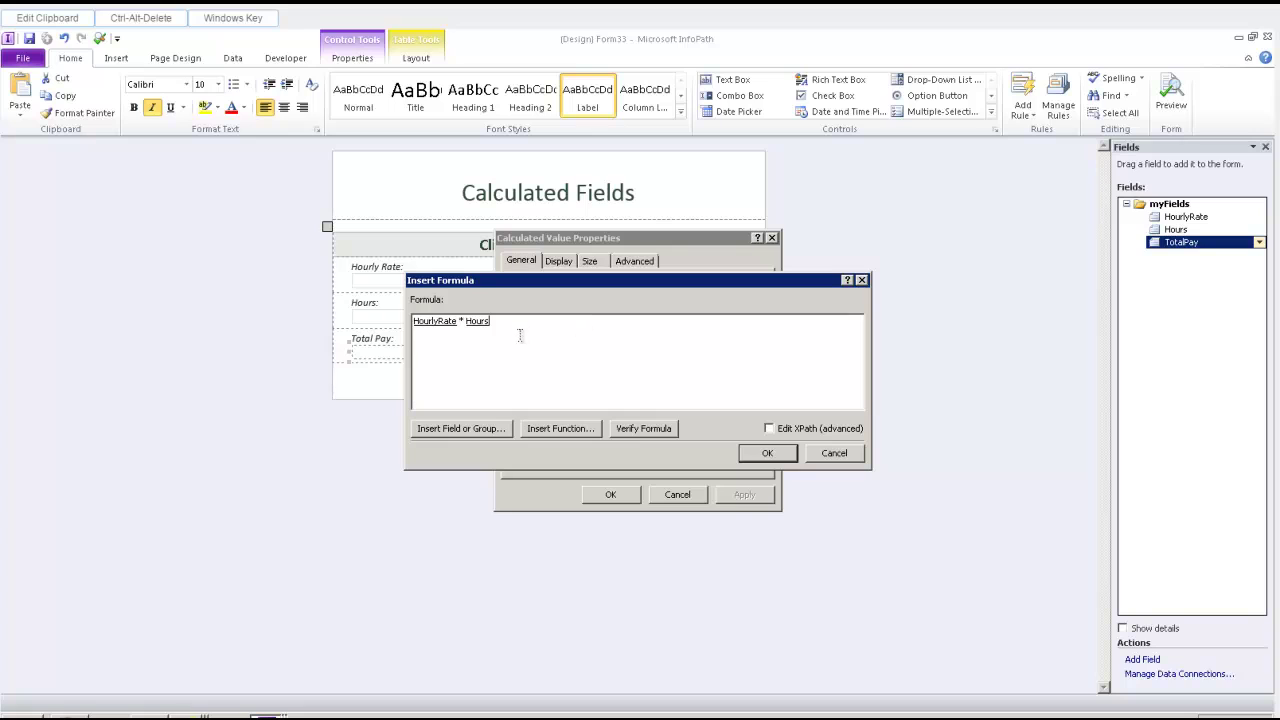
click(745, 455)
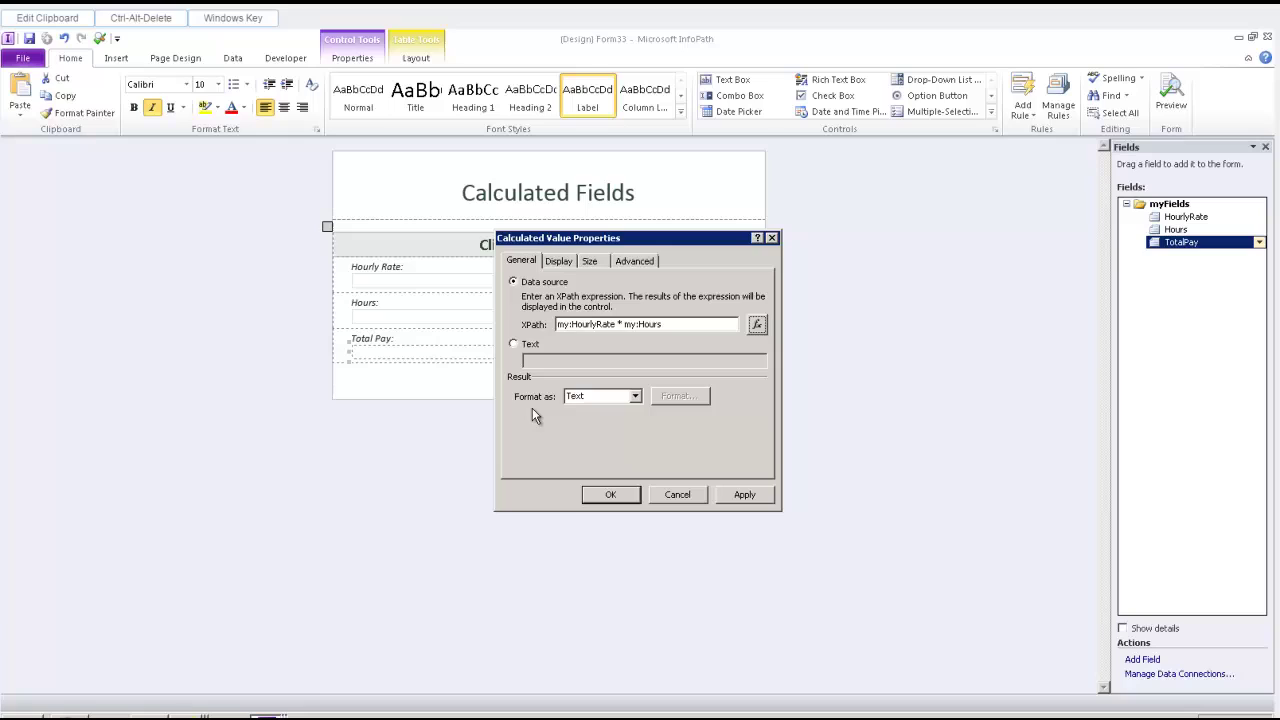
- Format the Total Pay result as Decimal with the £ English (United Kingdom) currency symbol and apply the control's properties
click(634, 396)
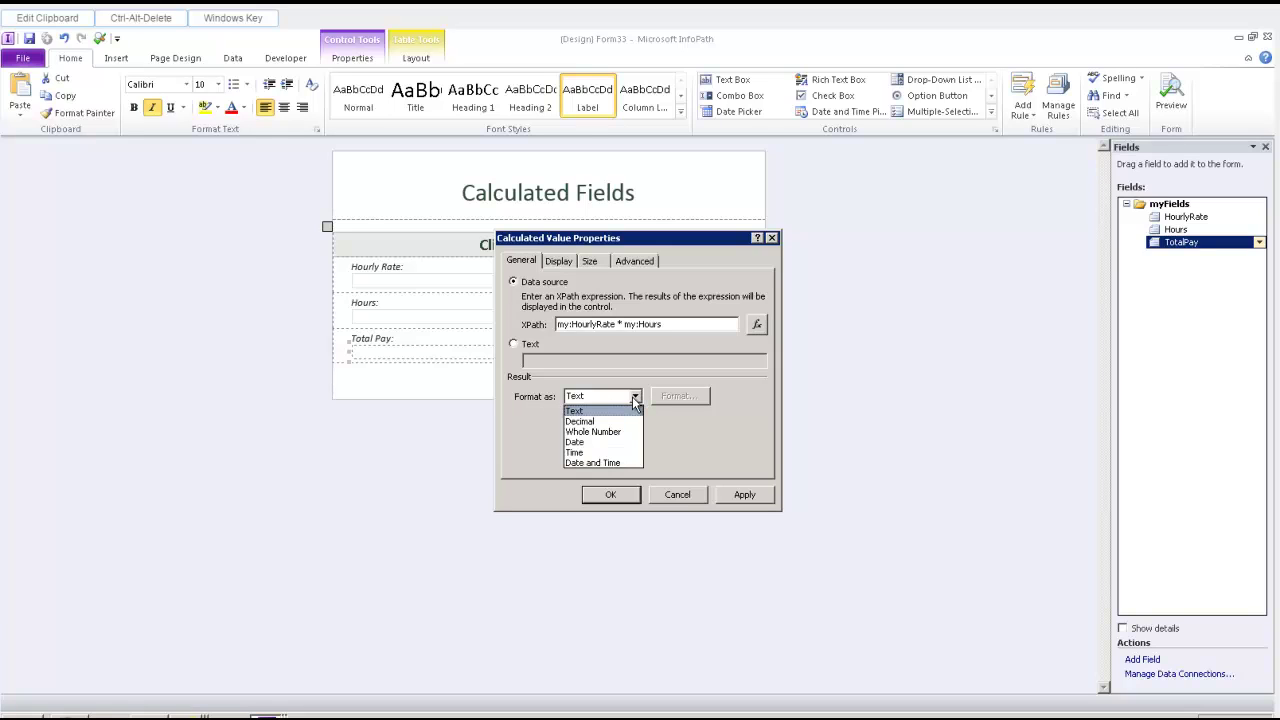
click(584, 421)
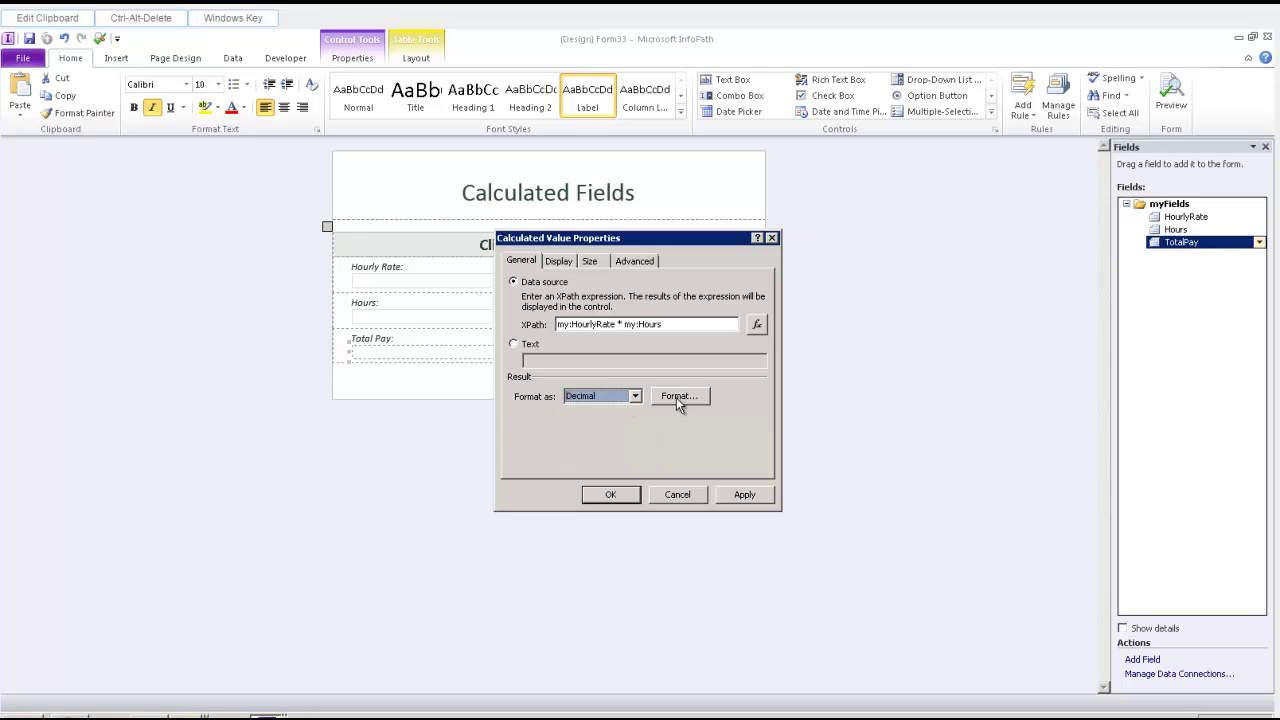
click(676, 397)
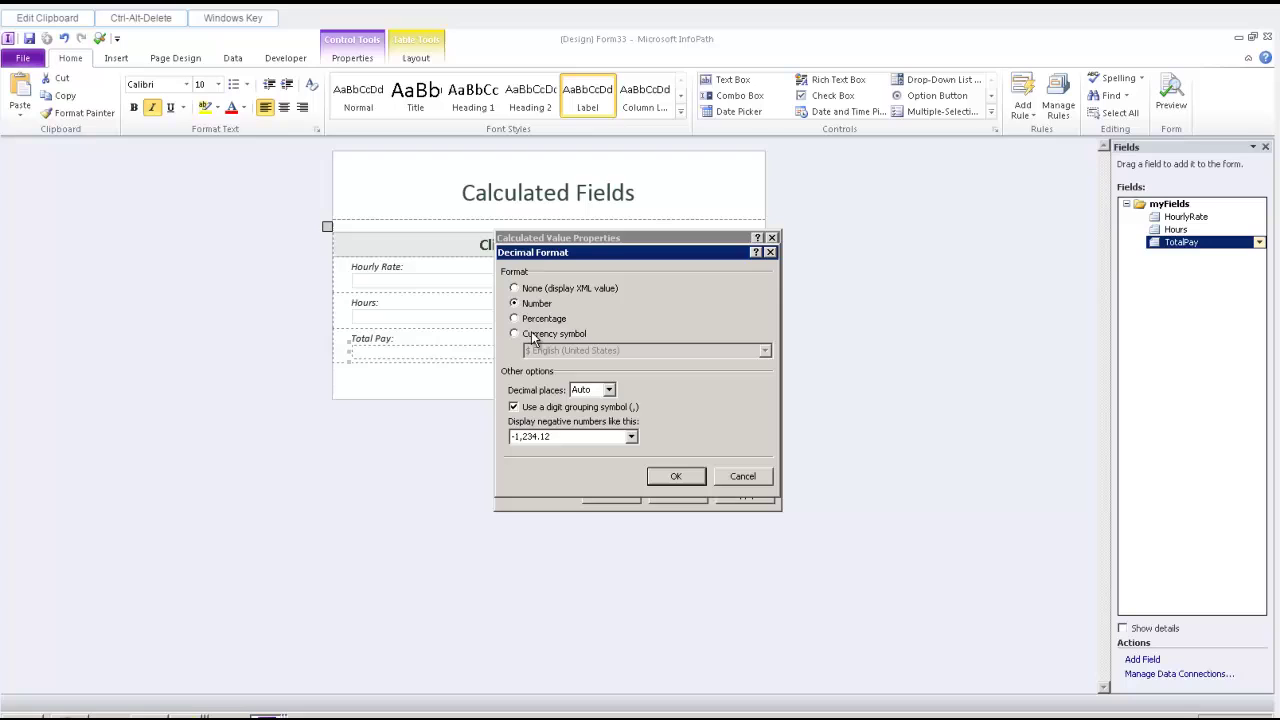
click(537, 334)
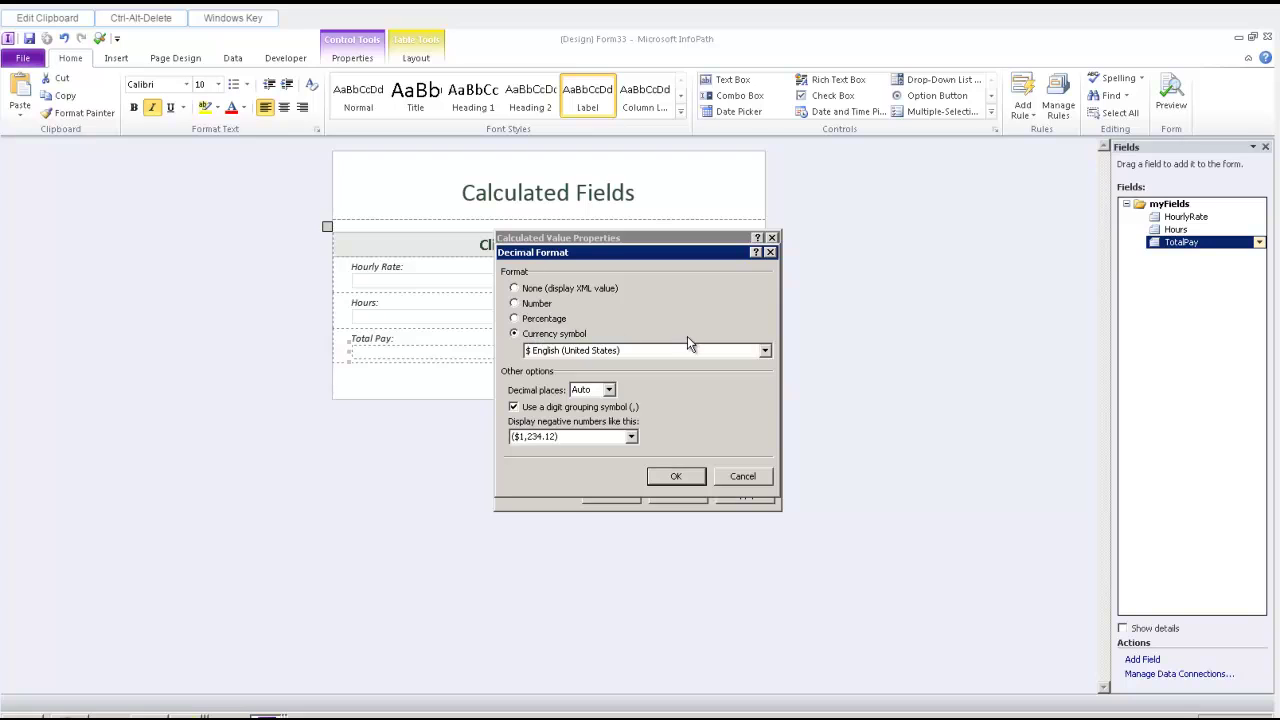
click(766, 353)
click(766, 367)
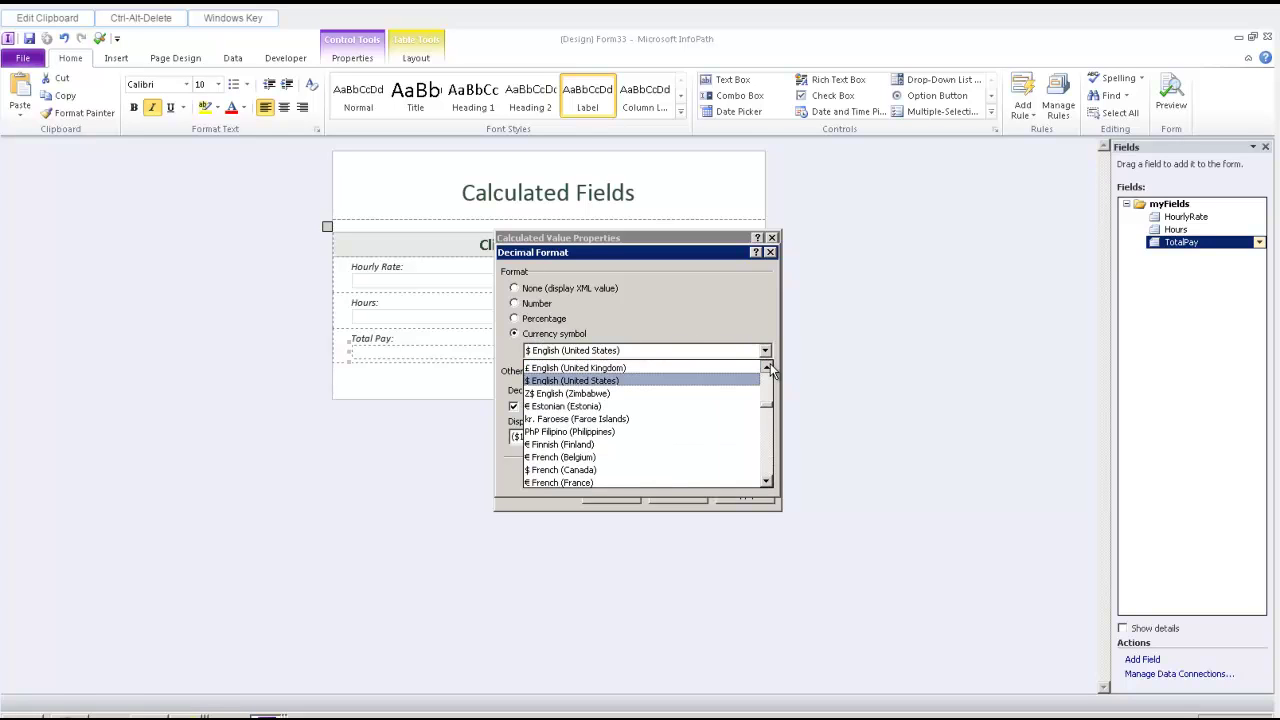
click(704, 372)
click(676, 477)
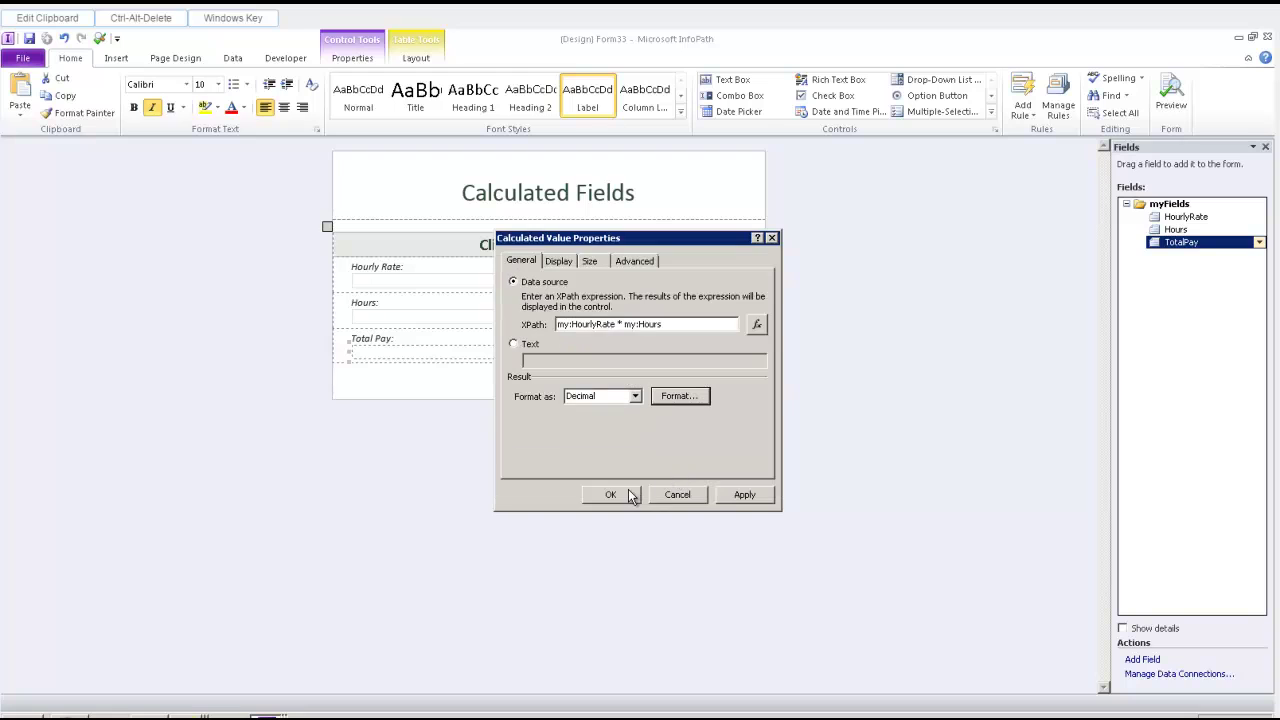
click(628, 489)
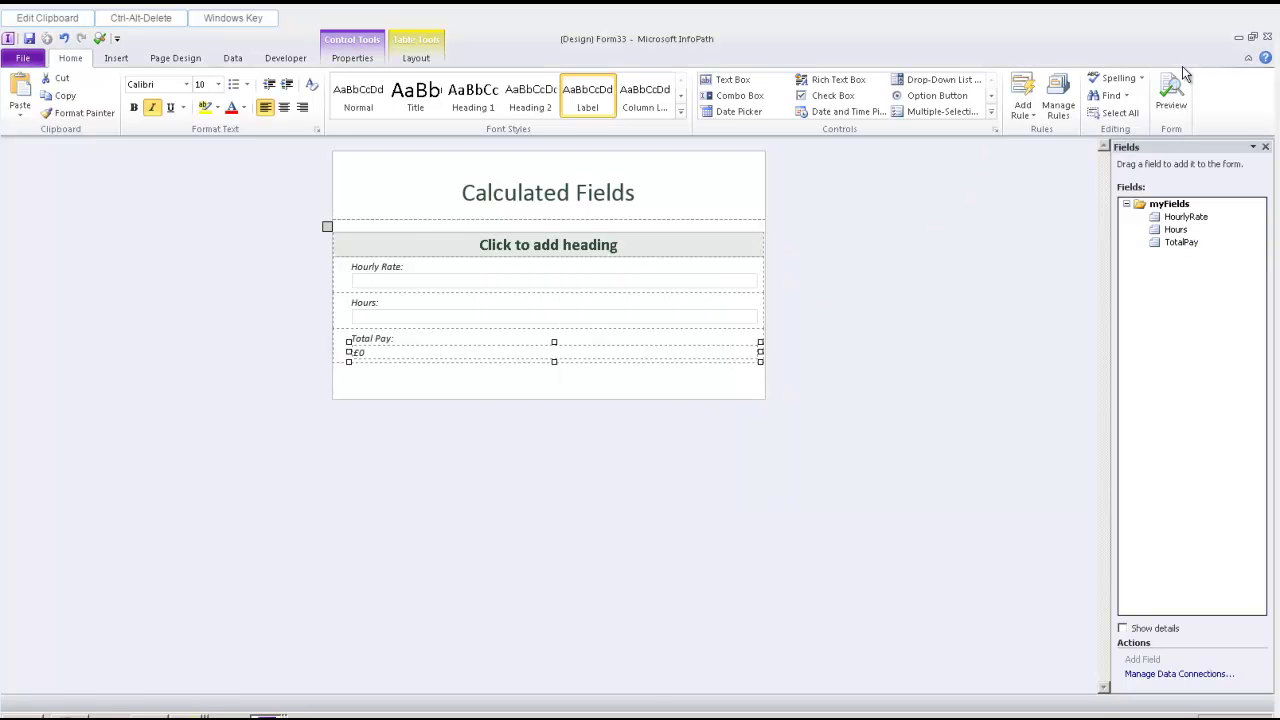
- Preview the form and test the calculation with an Hourly Rate of 3.15 and Hours of 10
click(1172, 90)
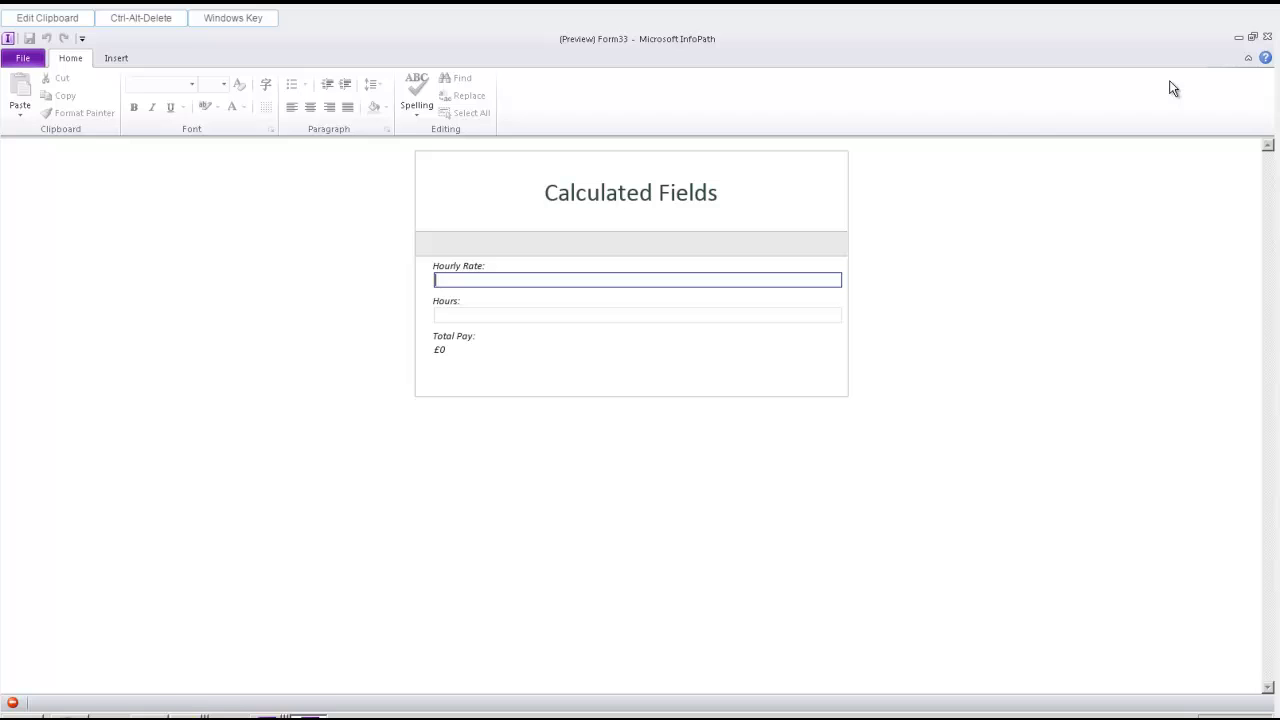
text(3.15)
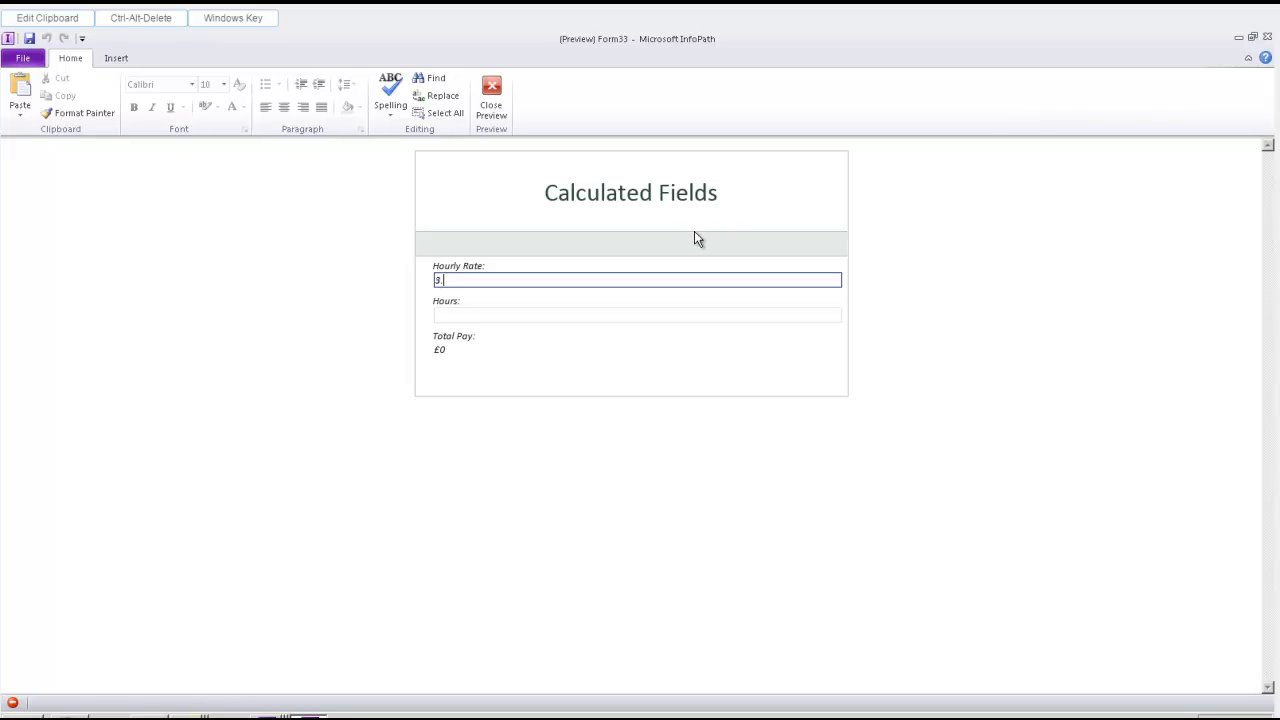
click(627, 314)
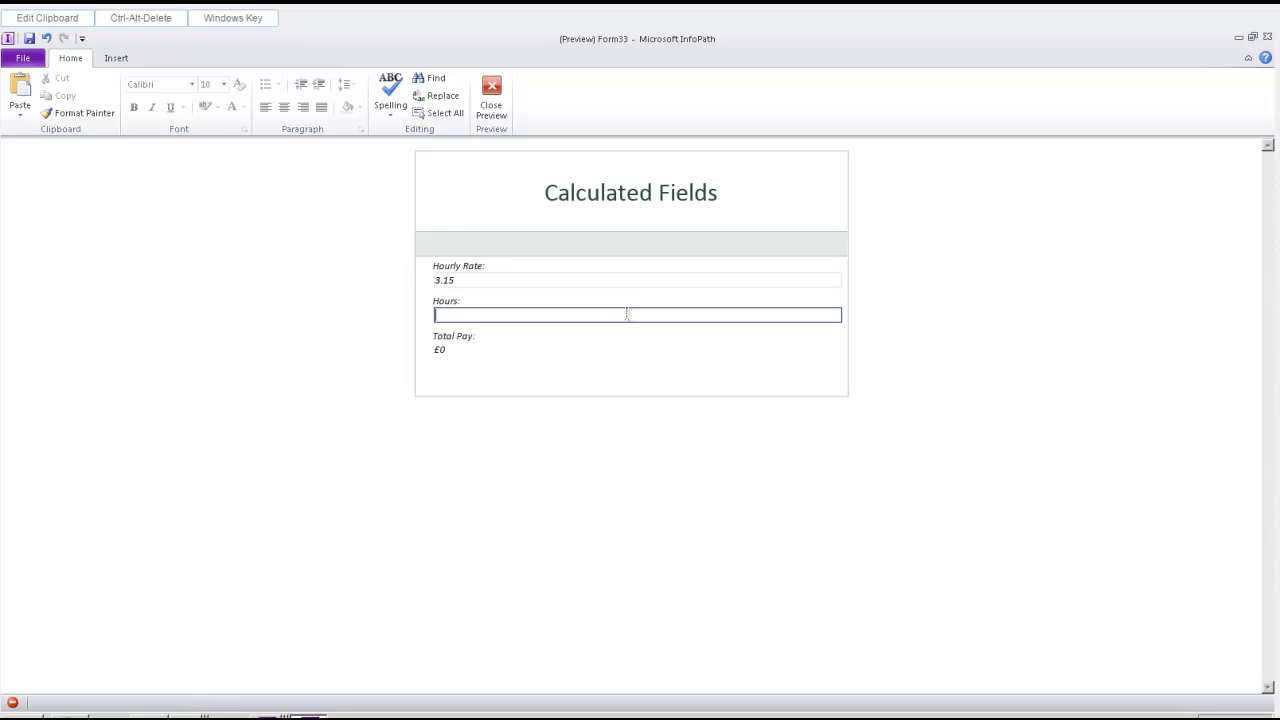
text(10.)
key(BackSpace)
click(566, 368)
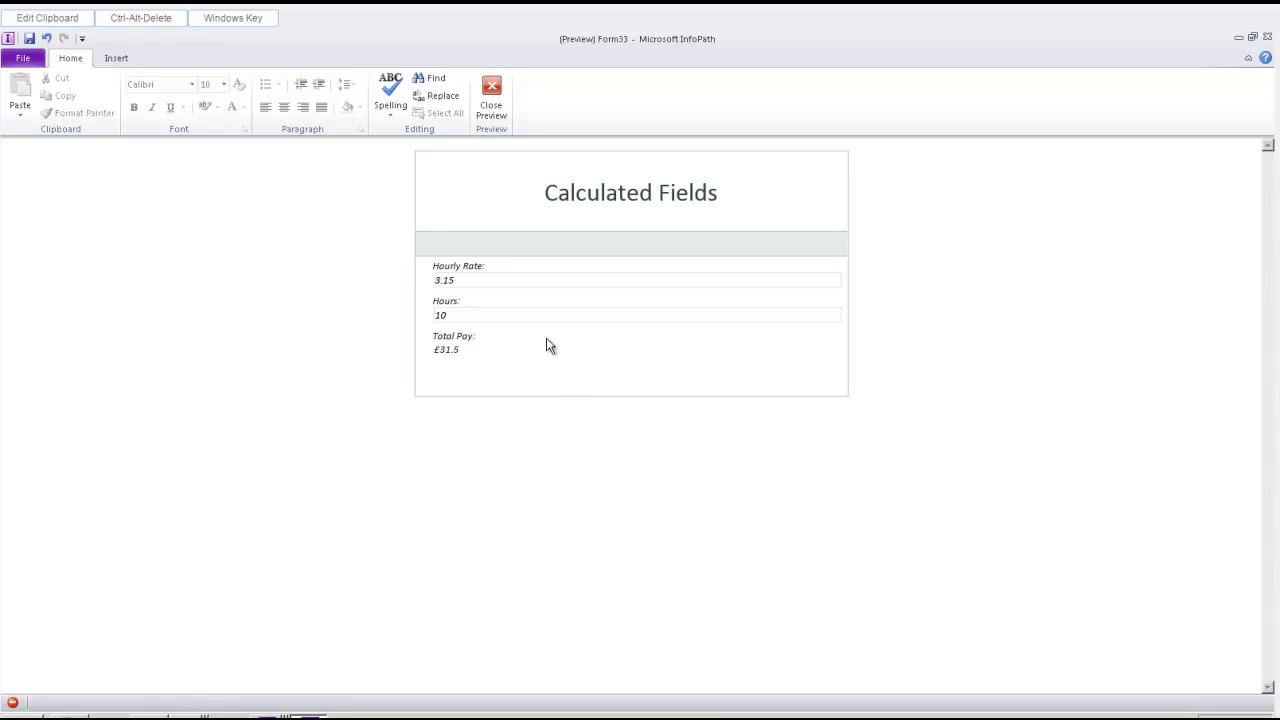
- Change the Hourly Rate to 10 in the form preview to recalculate Total Pay
click(469, 282)
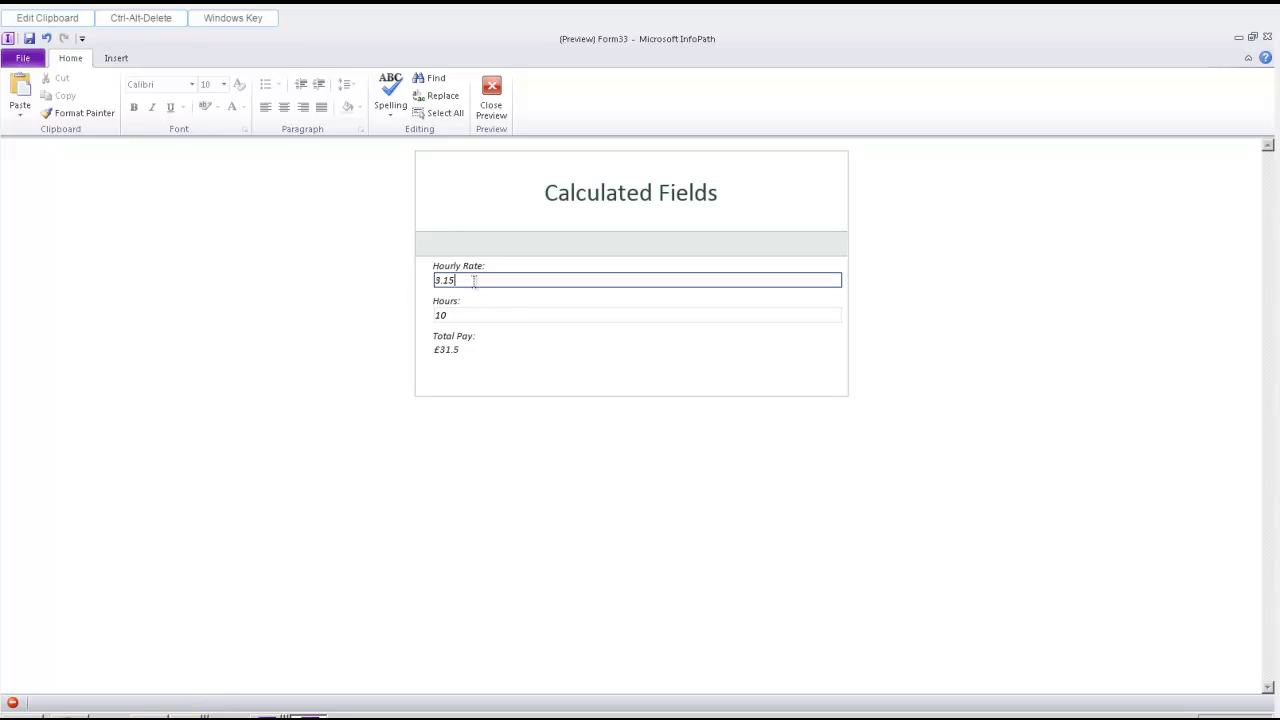
drag(469, 282, 414, 284)
text(10)
click(465, 314)
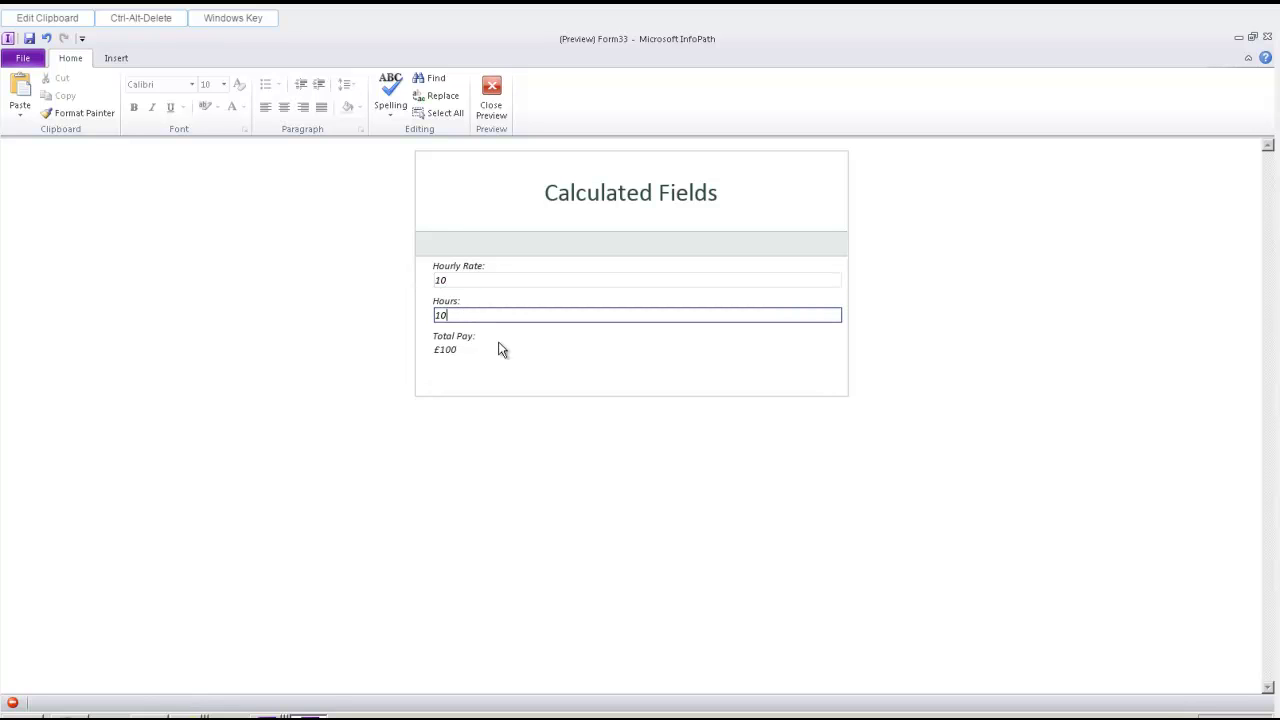